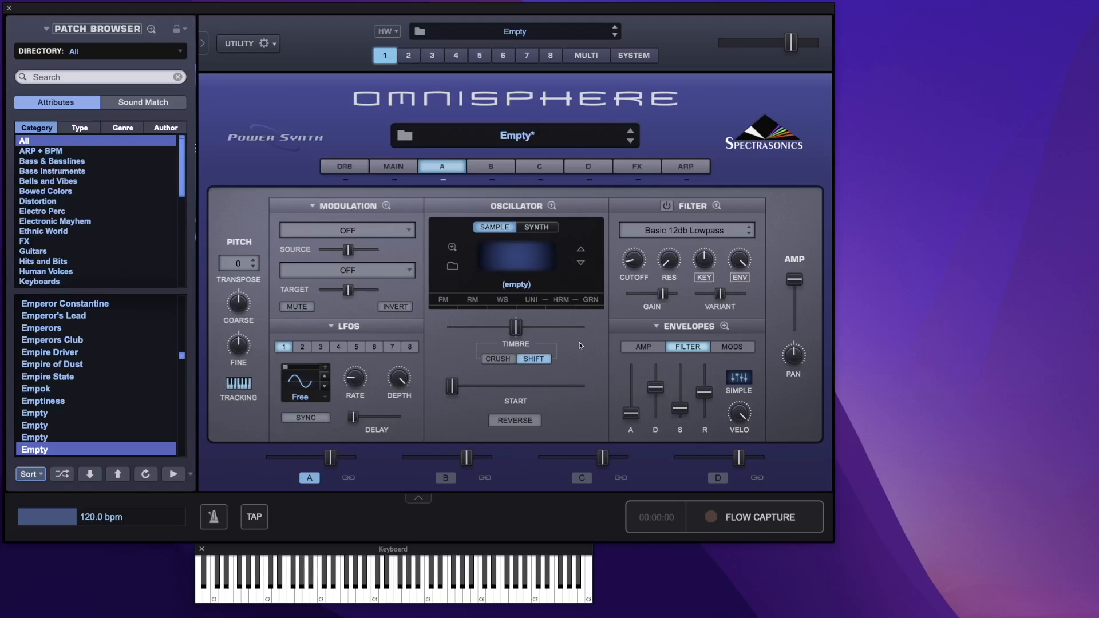
Switch layer A's oscillator to Synth mode and load the Rich and Moogie3 lowpass filter.
click(547, 227)
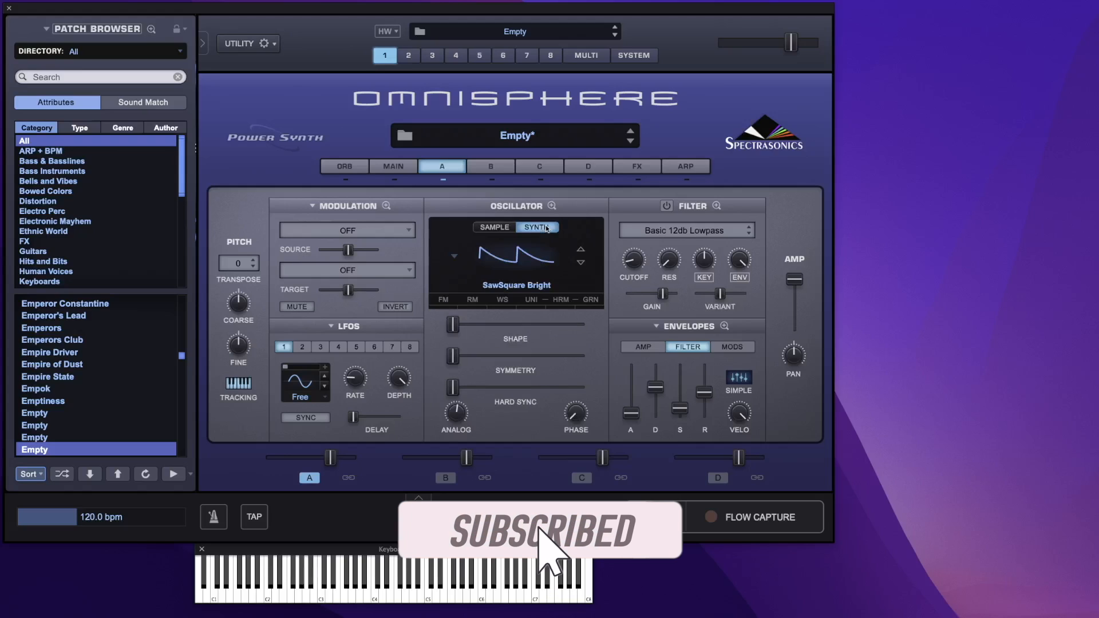
click(675, 230)
mouse_move(728, 231)
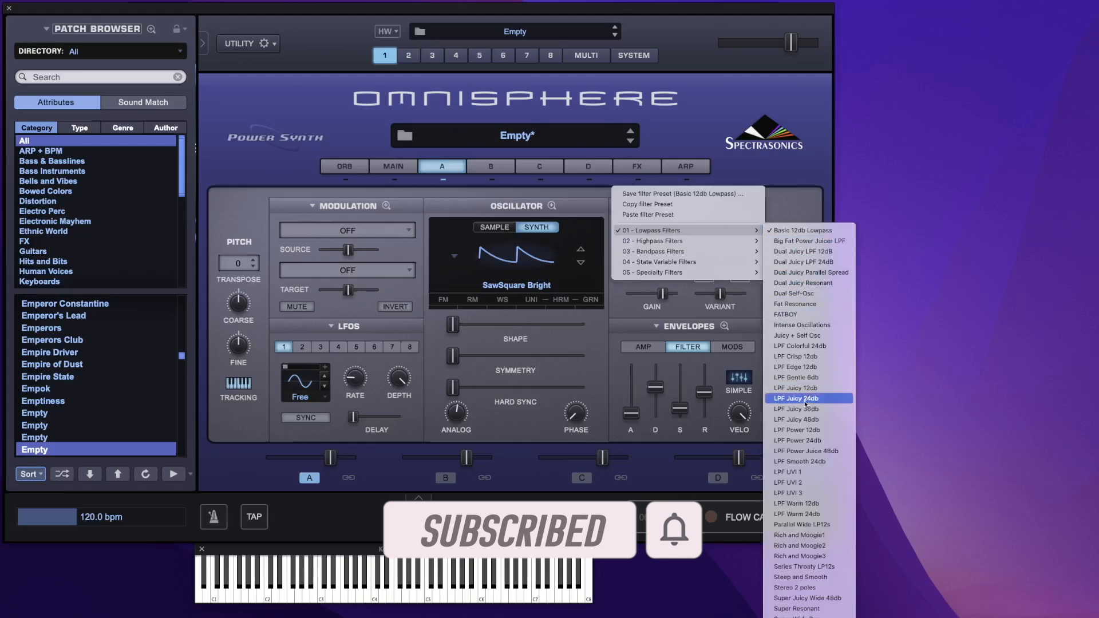
click(815, 557)
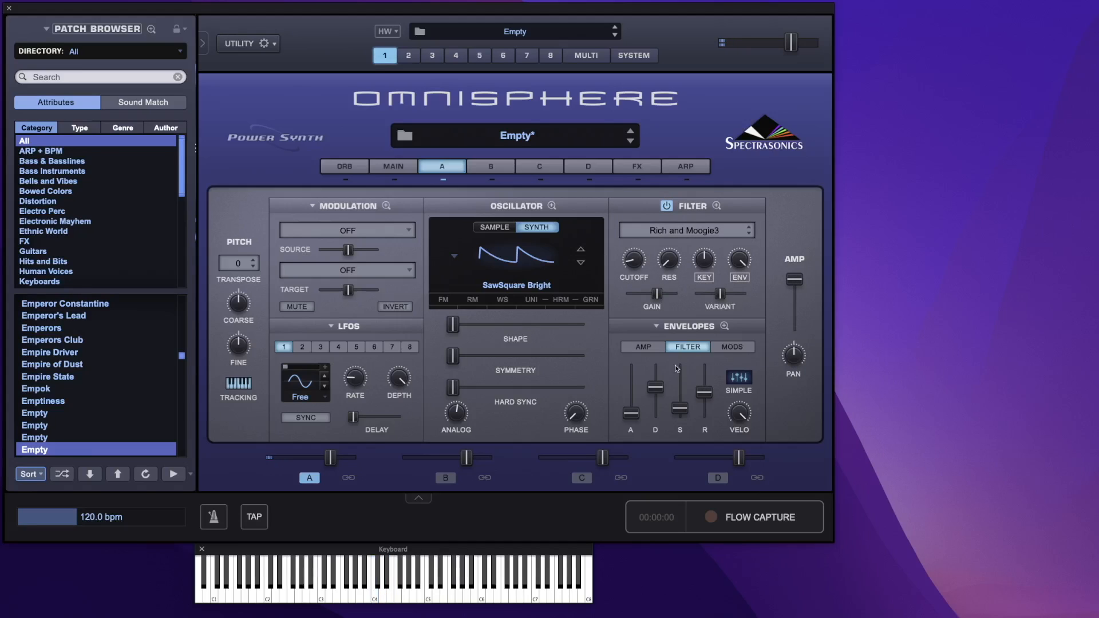
Shorten the decay and release of layer A's filter envelope slightly.
mouse_move(662, 386)
drag(662, 386, 703, 404)
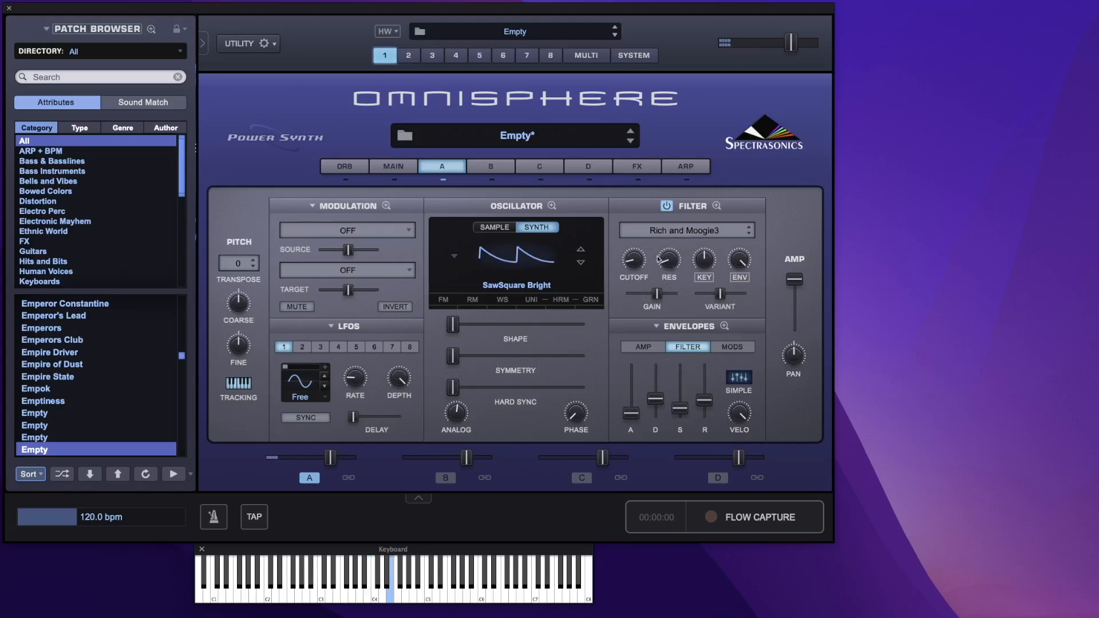
mouse_move(637, 258)
Load the Sky Verb effect from Sonic Extensions into the first slot of the Aux effects rack.
click(639, 167)
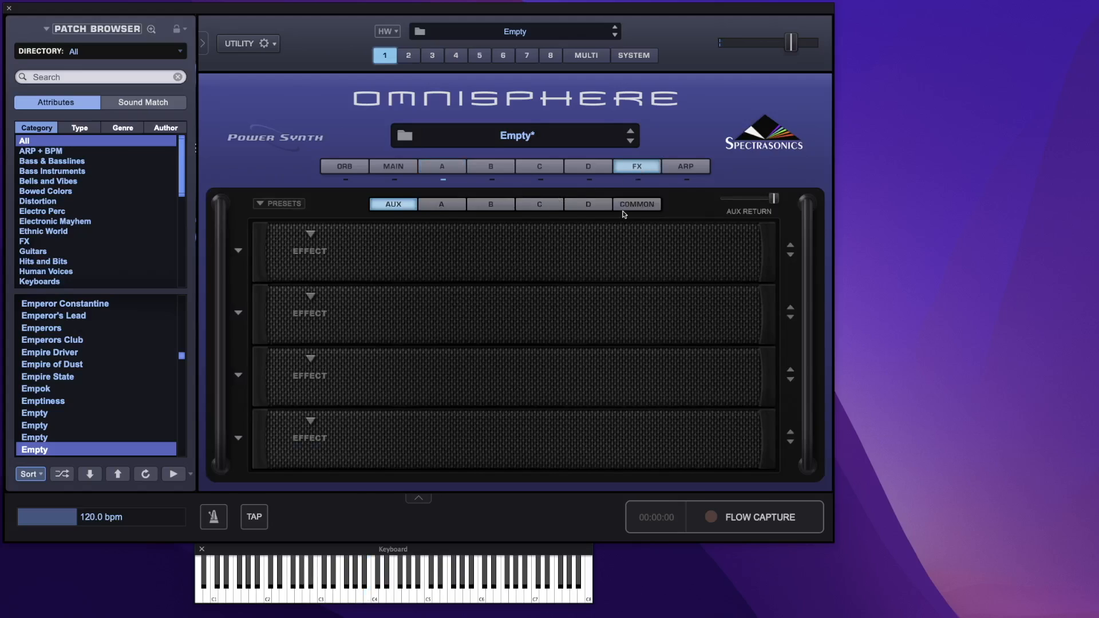
click(645, 205)
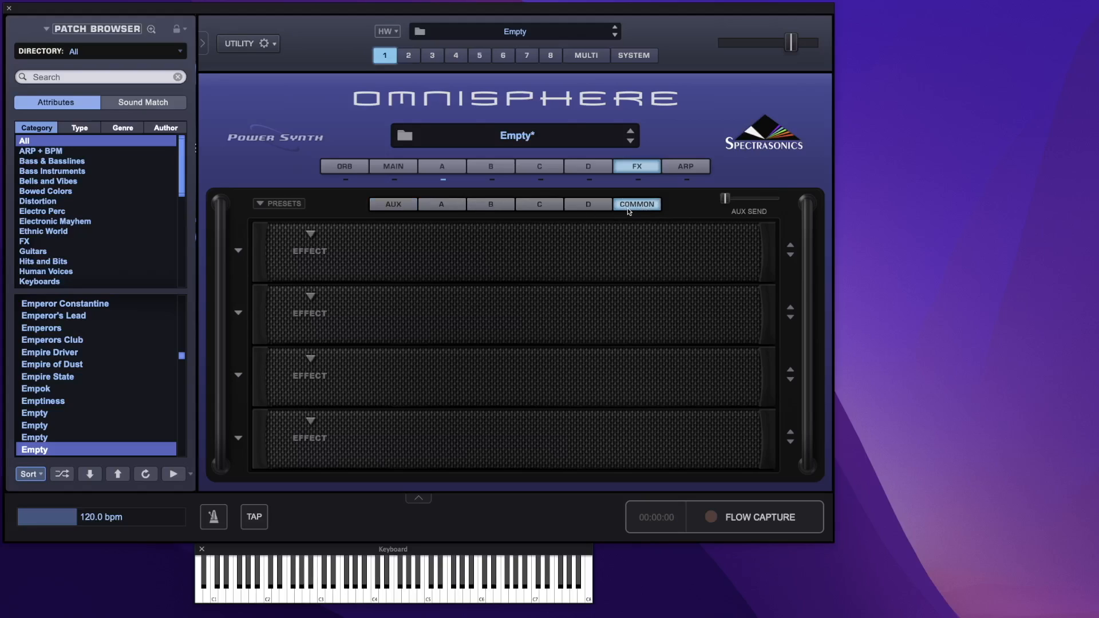
click(422, 205)
click(406, 205)
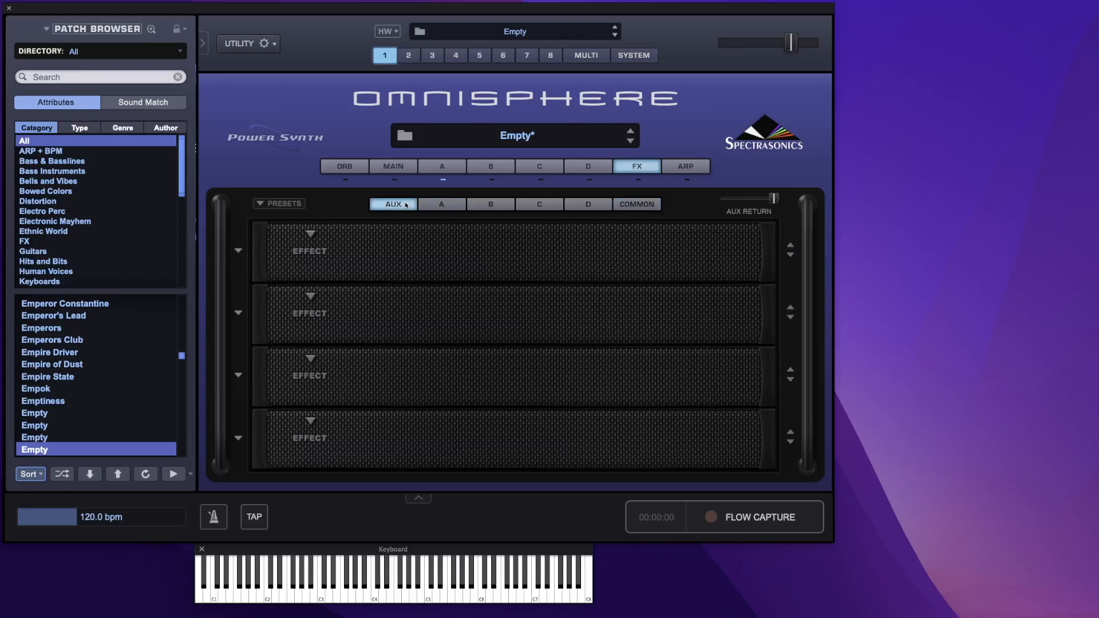
click(311, 233)
mouse_move(325, 256)
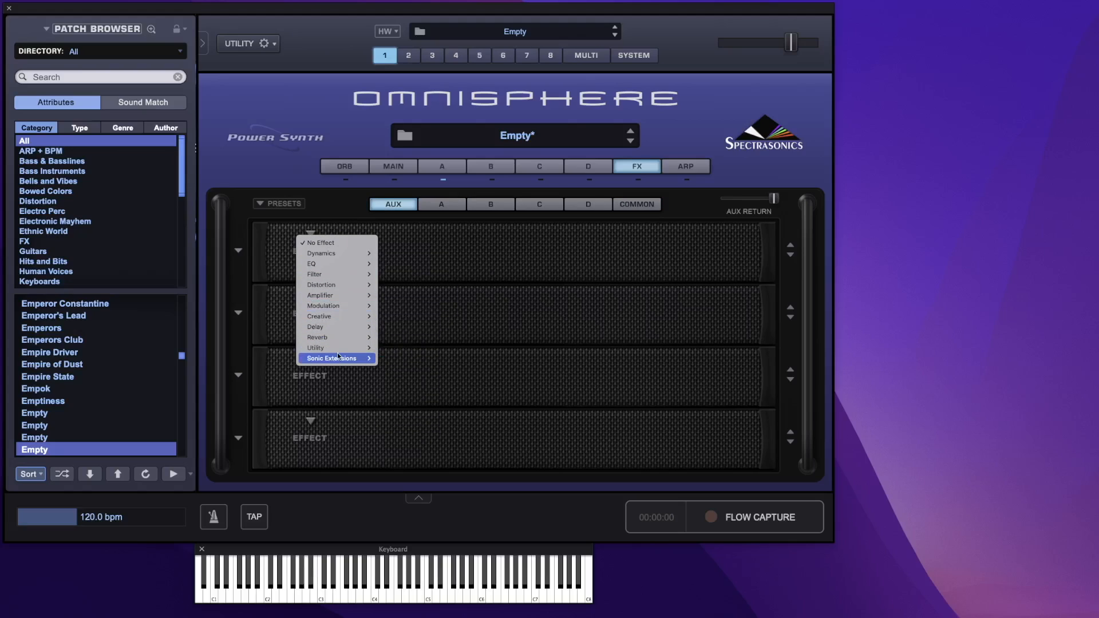
mouse_move(339, 357)
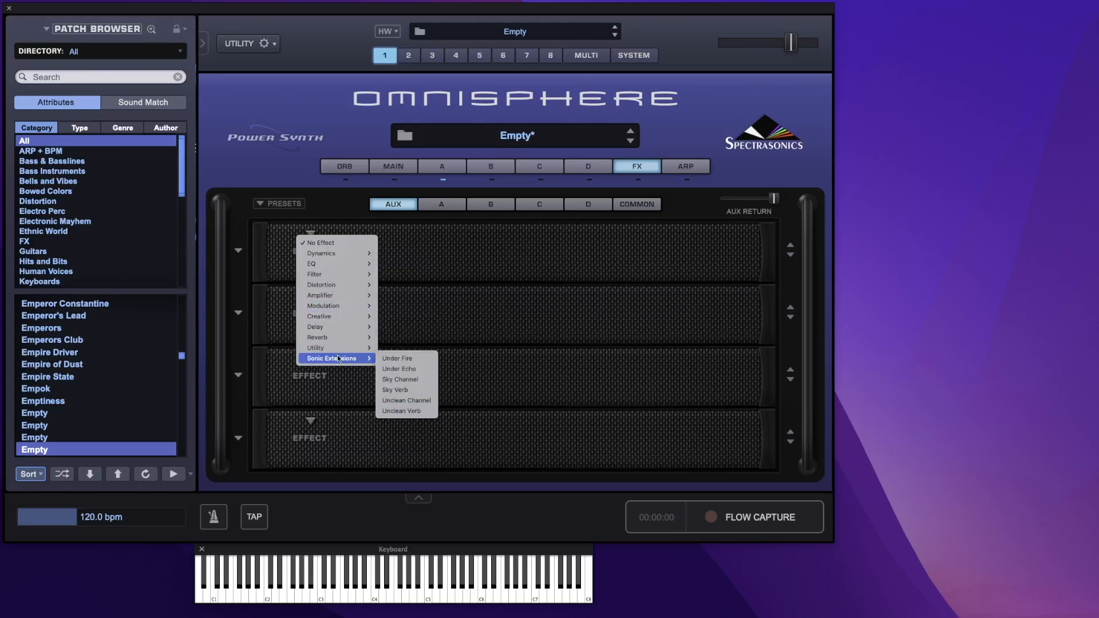
click(414, 391)
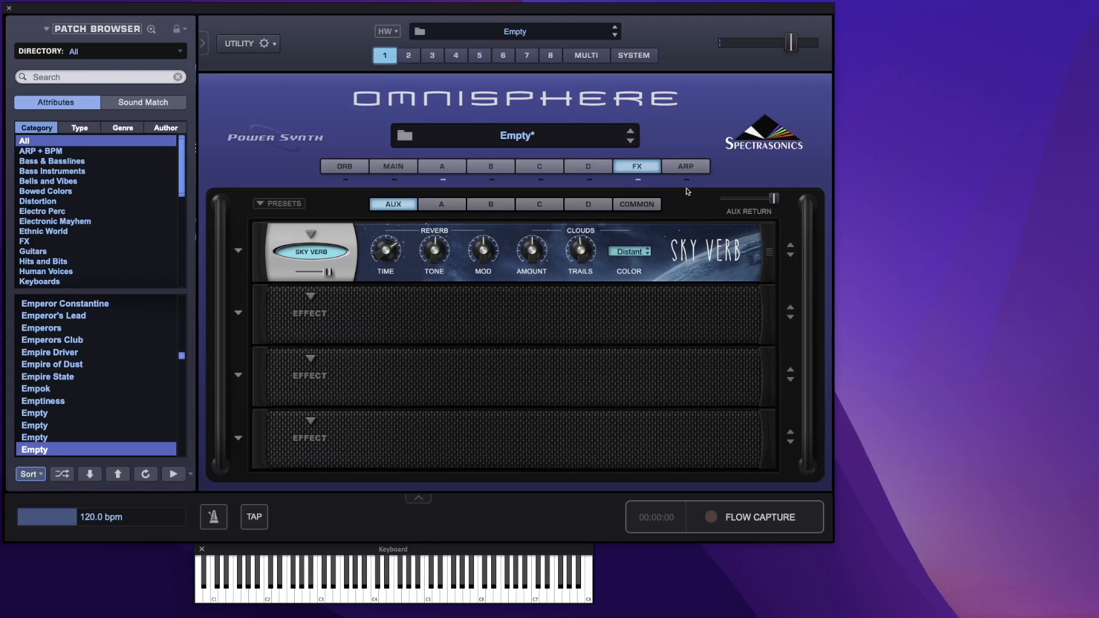
Look through the Common effects rack and the individual racks of layers A to D.
click(641, 204)
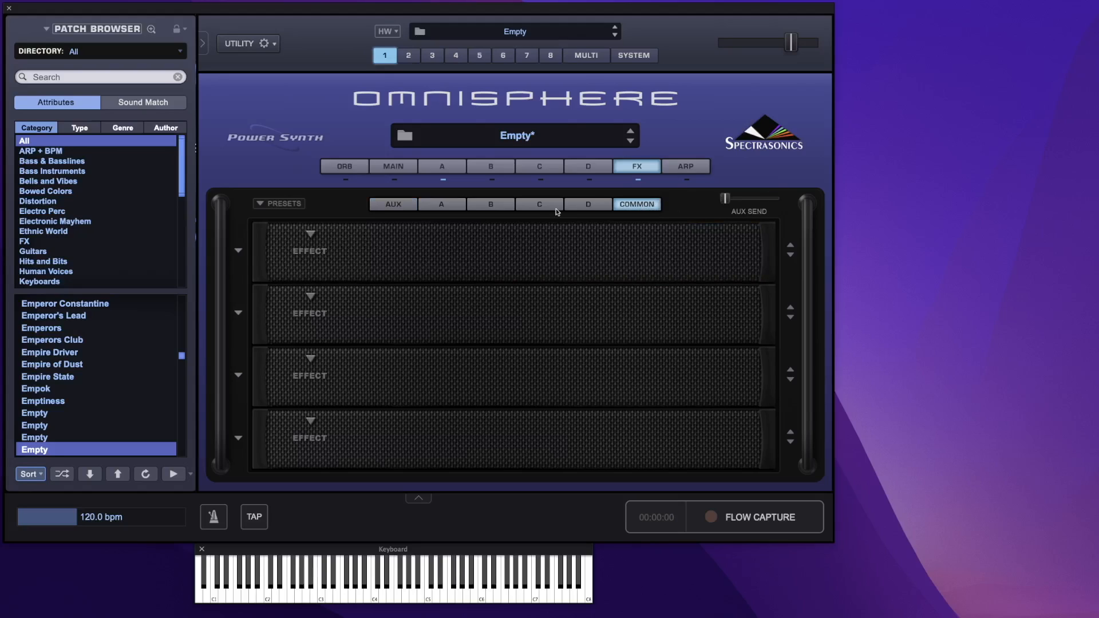
click(450, 205)
click(499, 204)
click(539, 205)
click(577, 205)
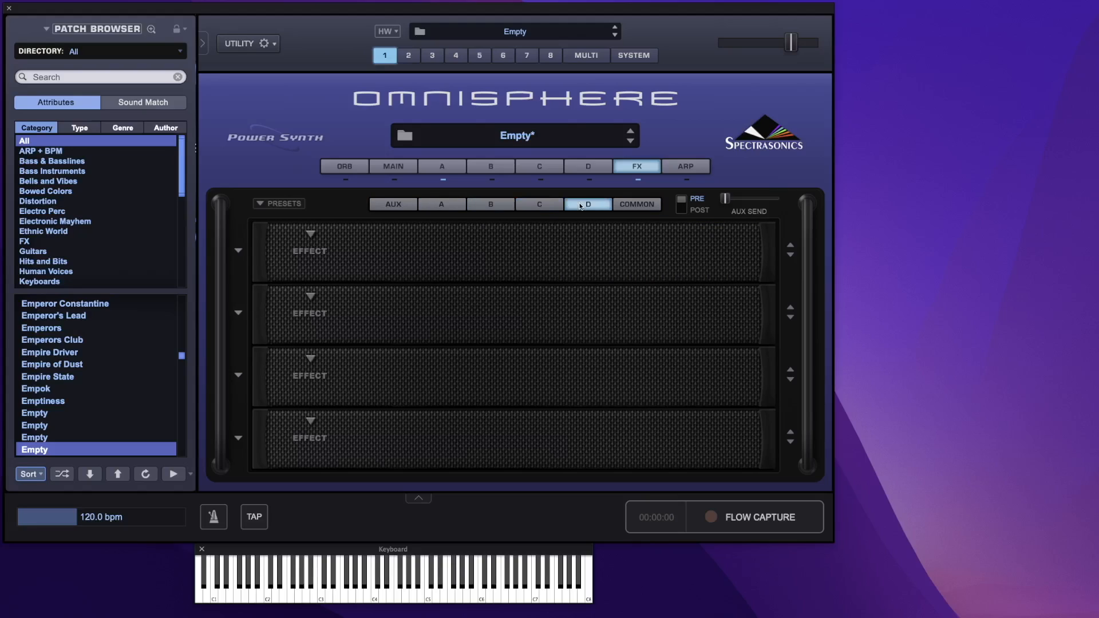
click(451, 205)
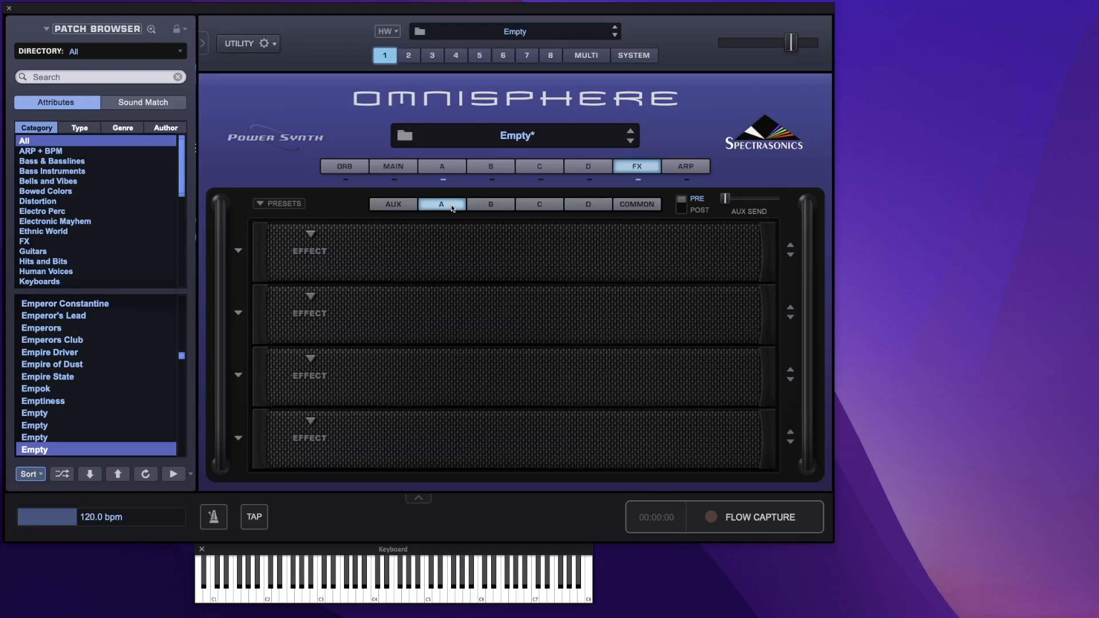
Assign the Wheel as the modulation source for the Common rack's Aux Send.
click(633, 207)
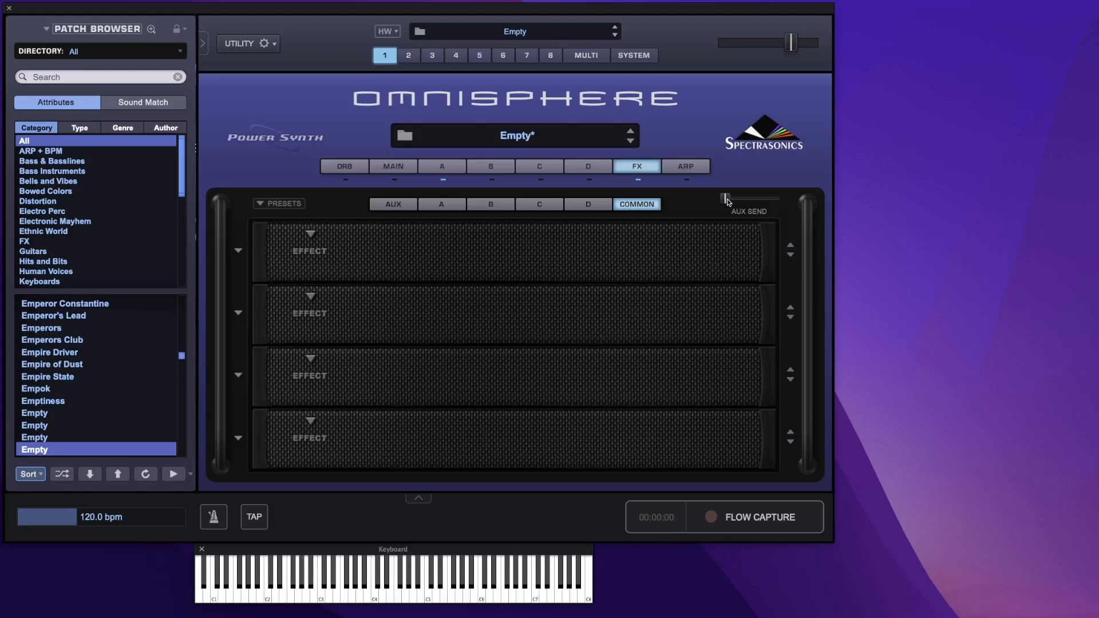
mouse_move(726, 200)
mouse_down()
mouse_move(795, 198)
mouse_move(725, 198)
mouse_move(722, 212)
mouse_up()
right_click(725, 200)
mouse_move(775, 222)
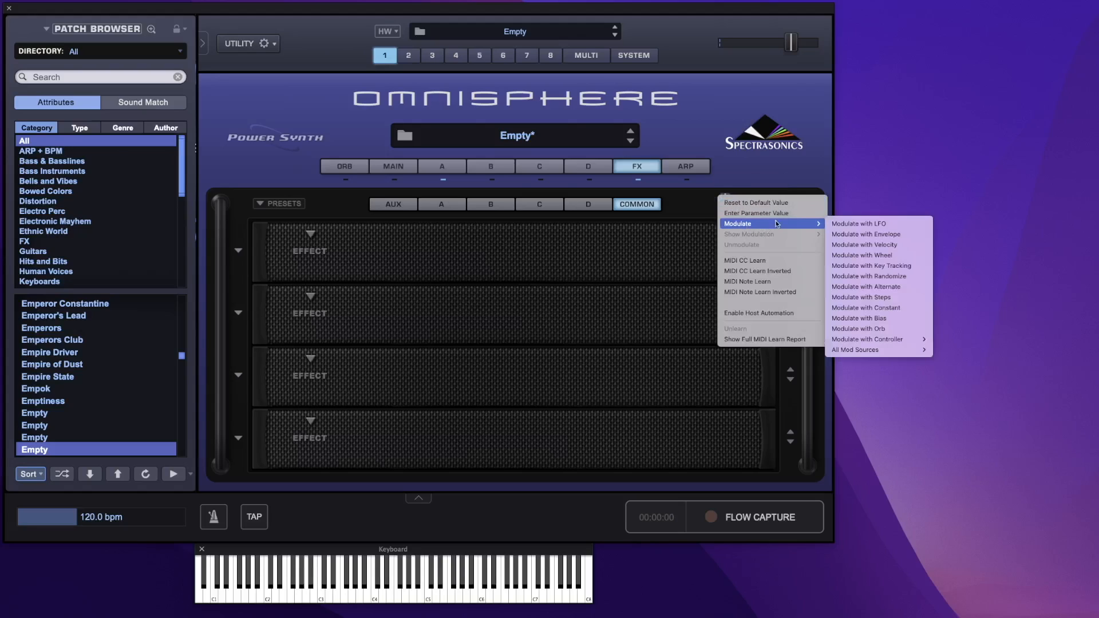
click(897, 255)
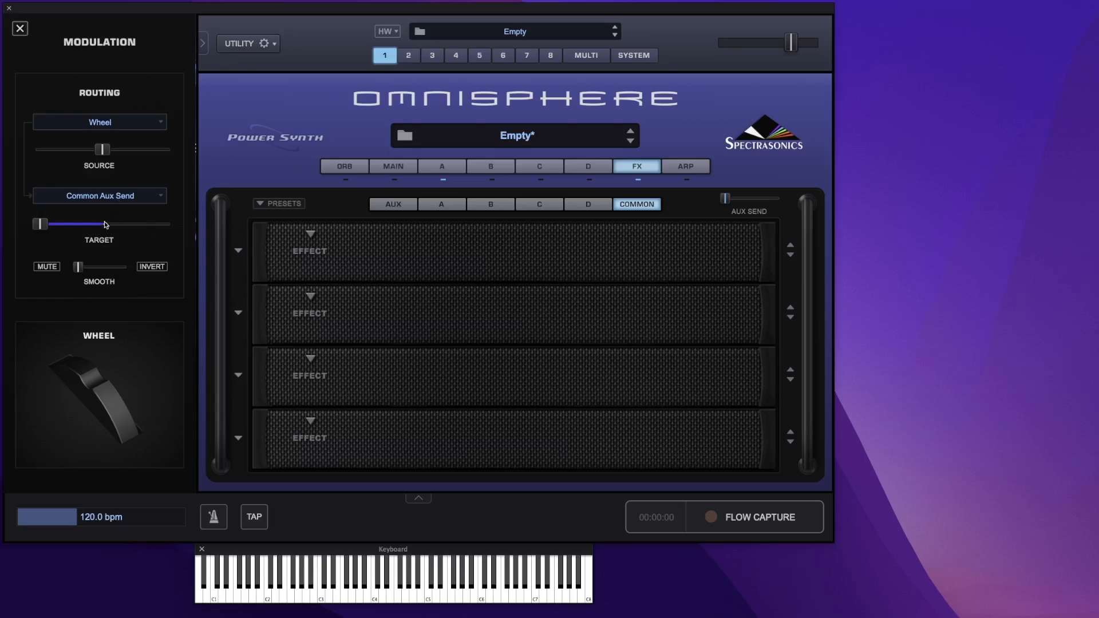
Set the source depth and the smoothing of the wheel modulation to maximum.
drag(102, 150, 173, 148)
mouse_move(80, 272)
drag(79, 267, 158, 267)
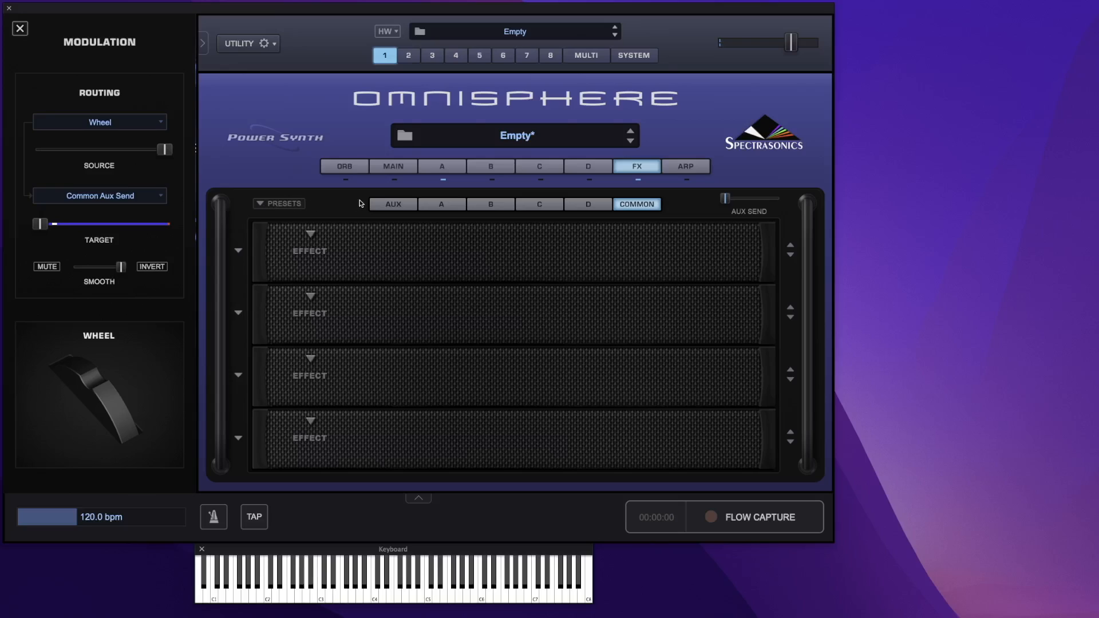
Set Sky Verb's clouds Trails to about 7.45 in the Aux rack and raise its clouds Amount.
click(385, 206)
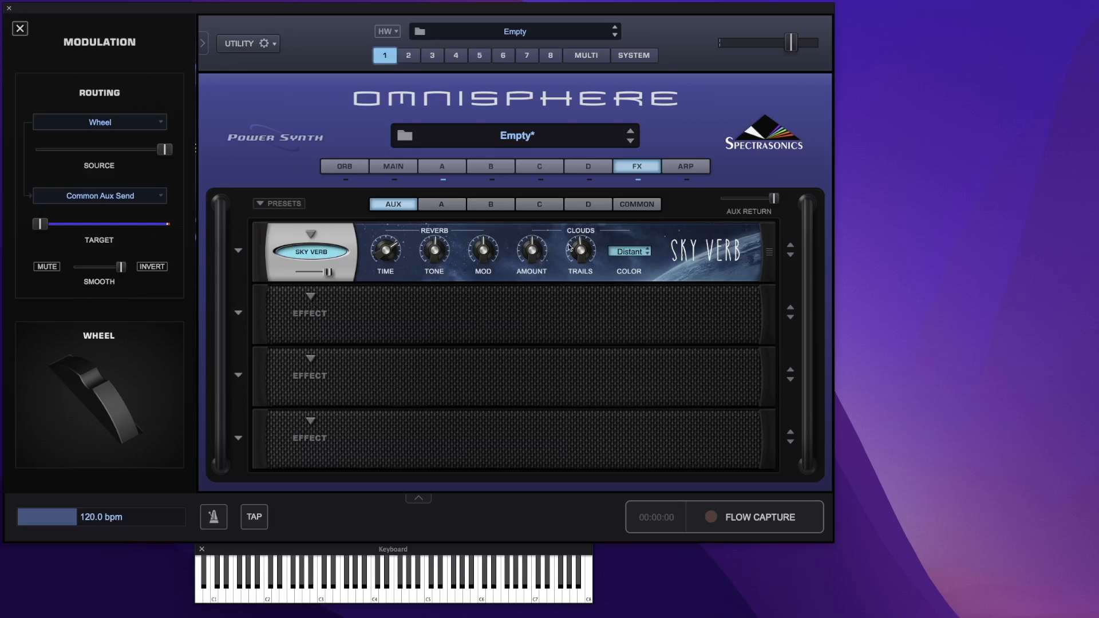
drag(582, 252, 588, 221)
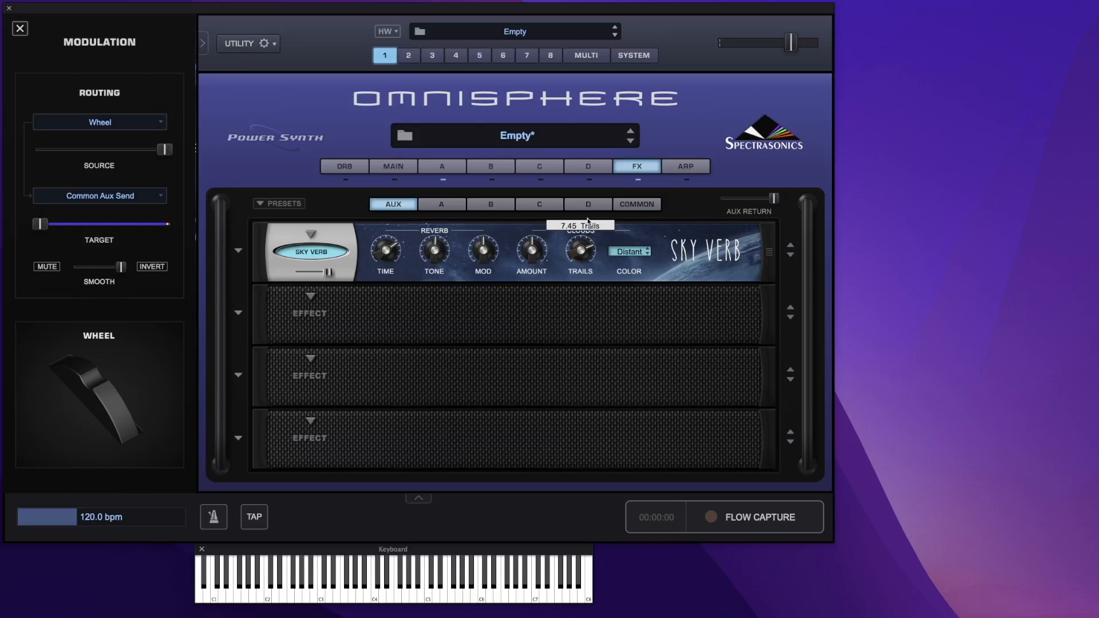
drag(533, 252, 535, 219)
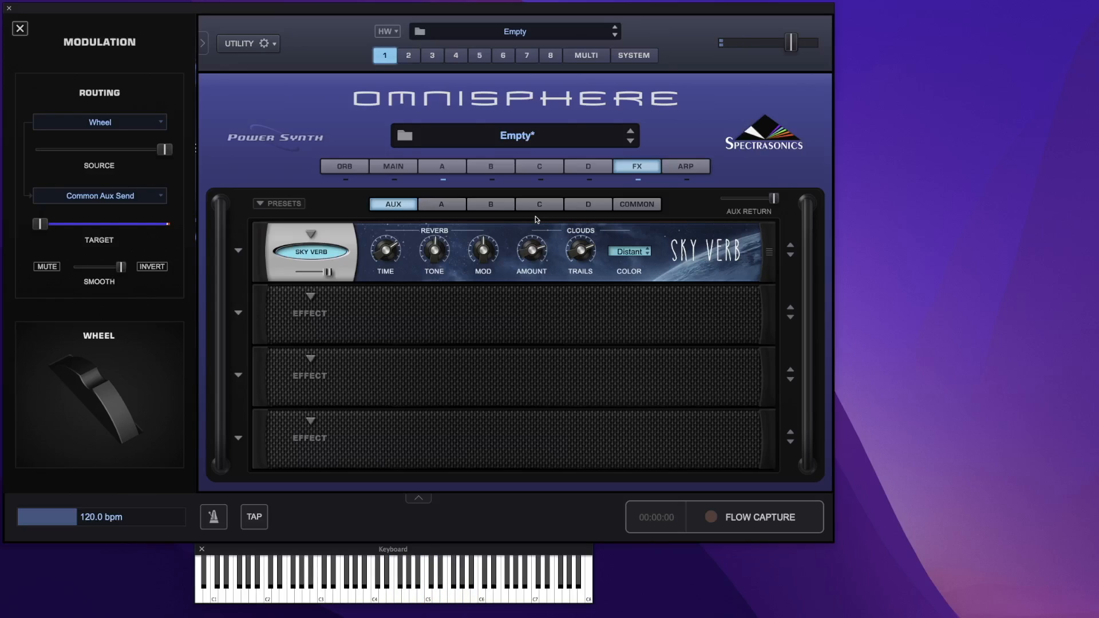
Add the Imager utility effect to the third Aux slot and raise its auto-pan Depth.
click(310, 295)
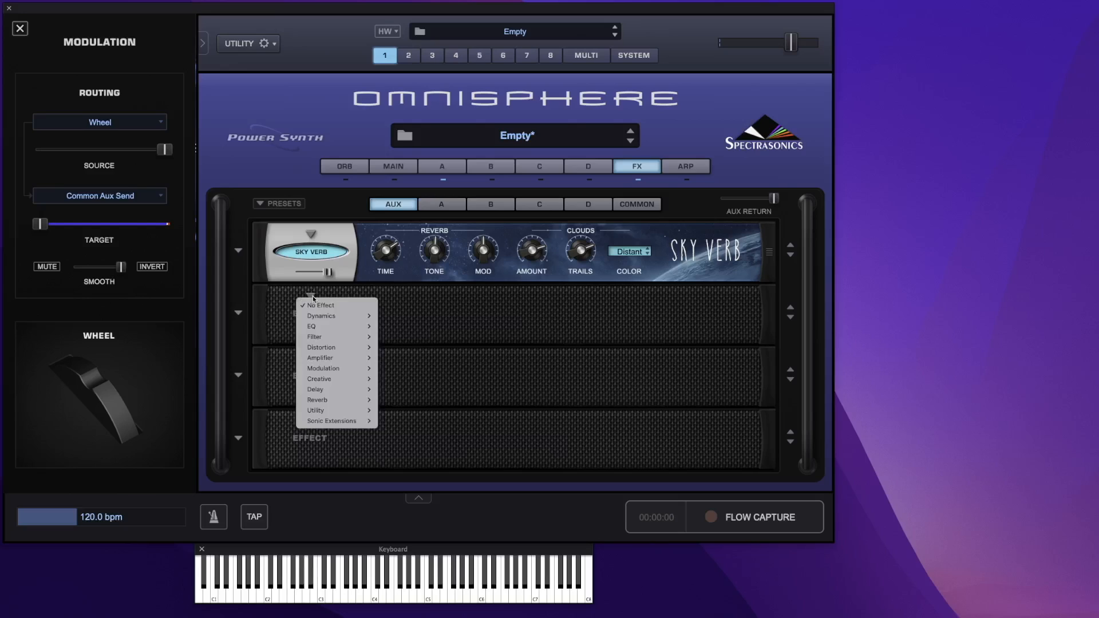
click(282, 316)
click(311, 356)
mouse_move(322, 458)
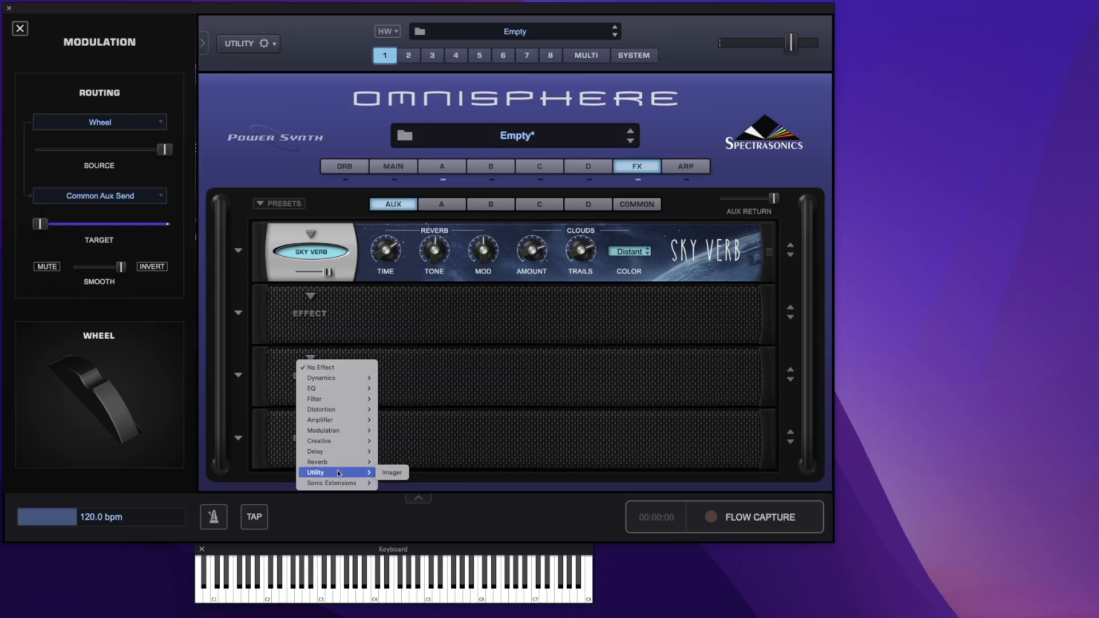
click(392, 473)
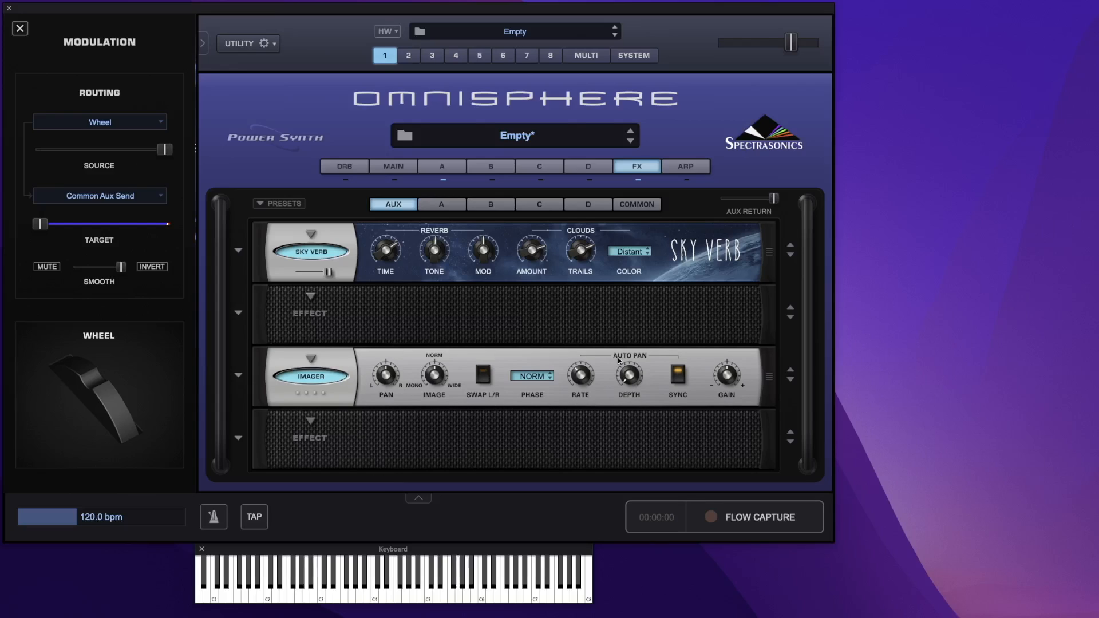
drag(632, 381, 637, 279)
mouse_move(583, 378)
Add a BPM Delay X3 to the Aux rack, place it directly below the Imager and raise its mix to maximum.
click(312, 298)
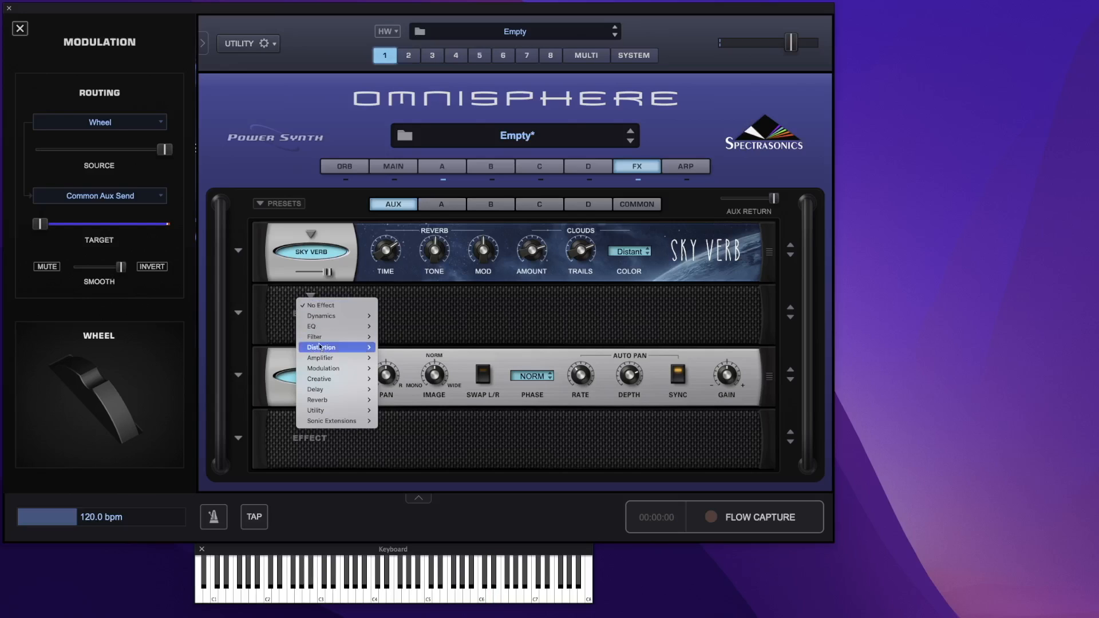
mouse_move(335, 390)
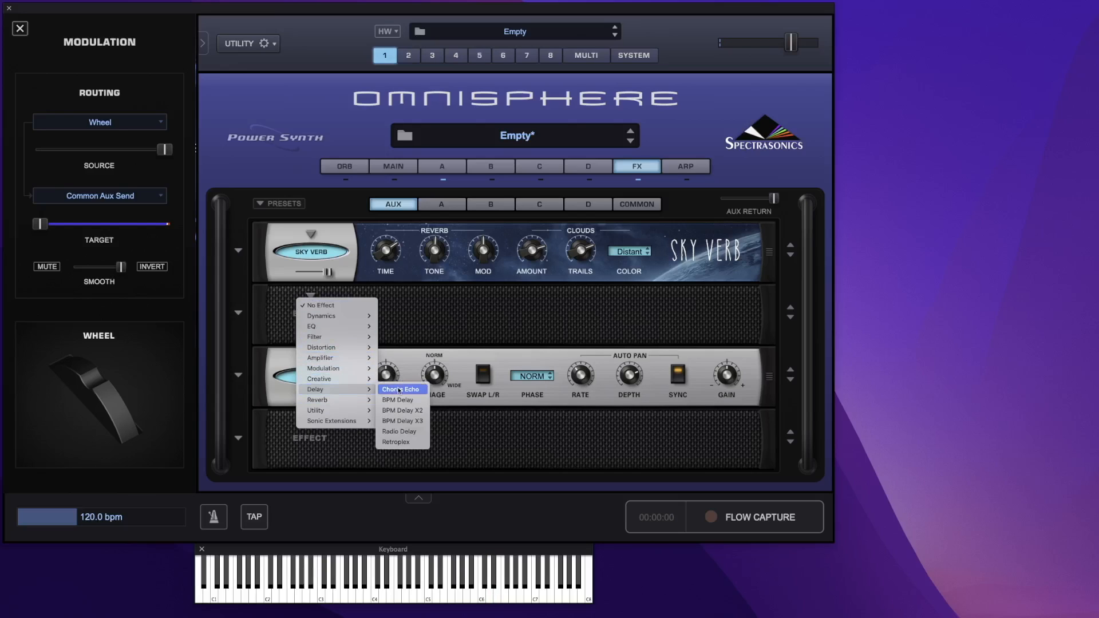
click(402, 421)
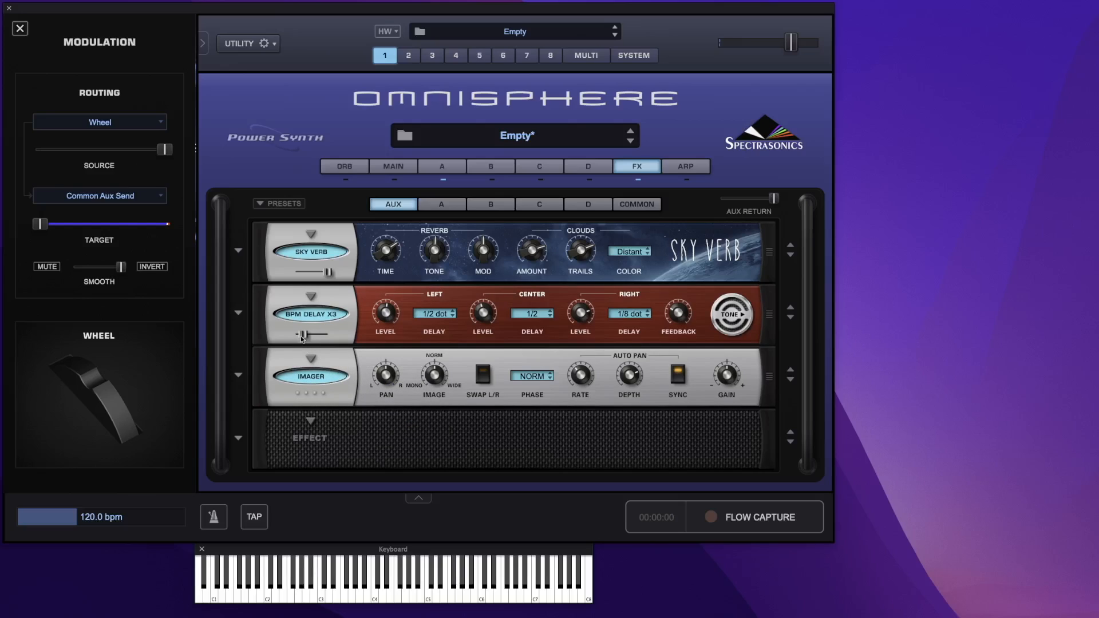
drag(303, 336, 312, 336)
drag(265, 383, 281, 314)
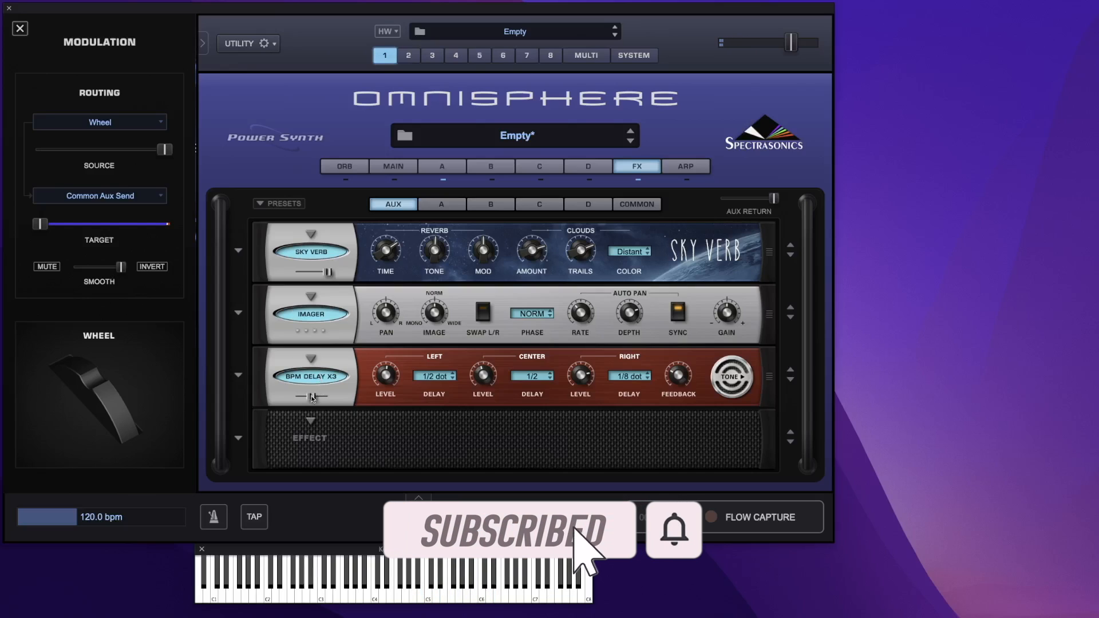
drag(312, 398, 328, 398)
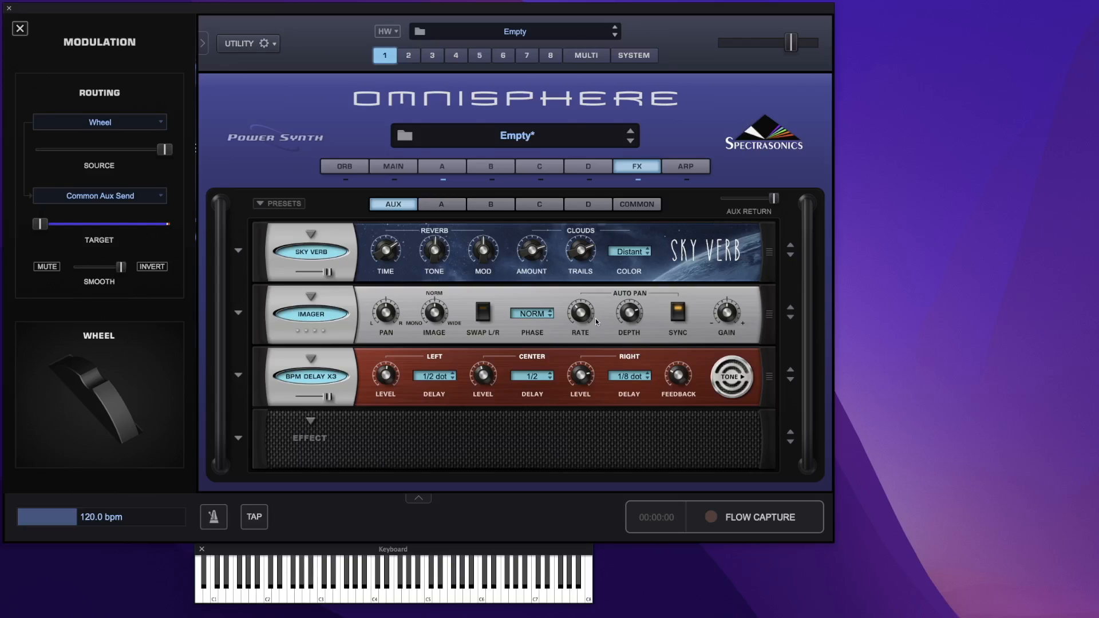
Bypass the Imager and BPM Delay X3, and turn Sky Verb's reverb Time down to around its midpoint.
click(313, 376)
click(321, 315)
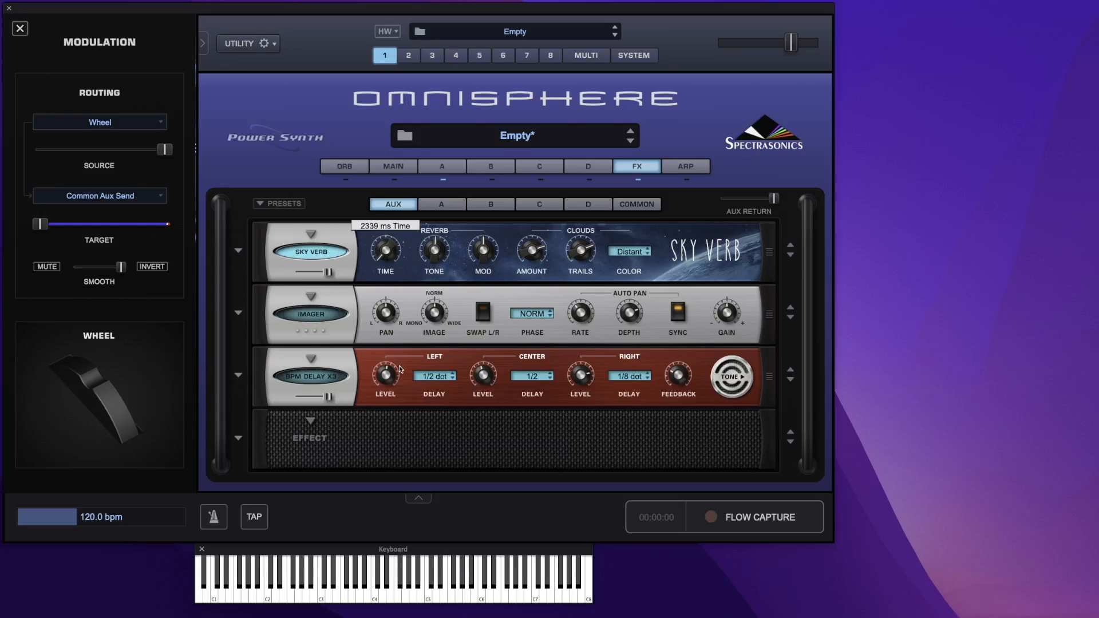
drag(399, 366, 400, 180)
drag(390, 242, 396, 314)
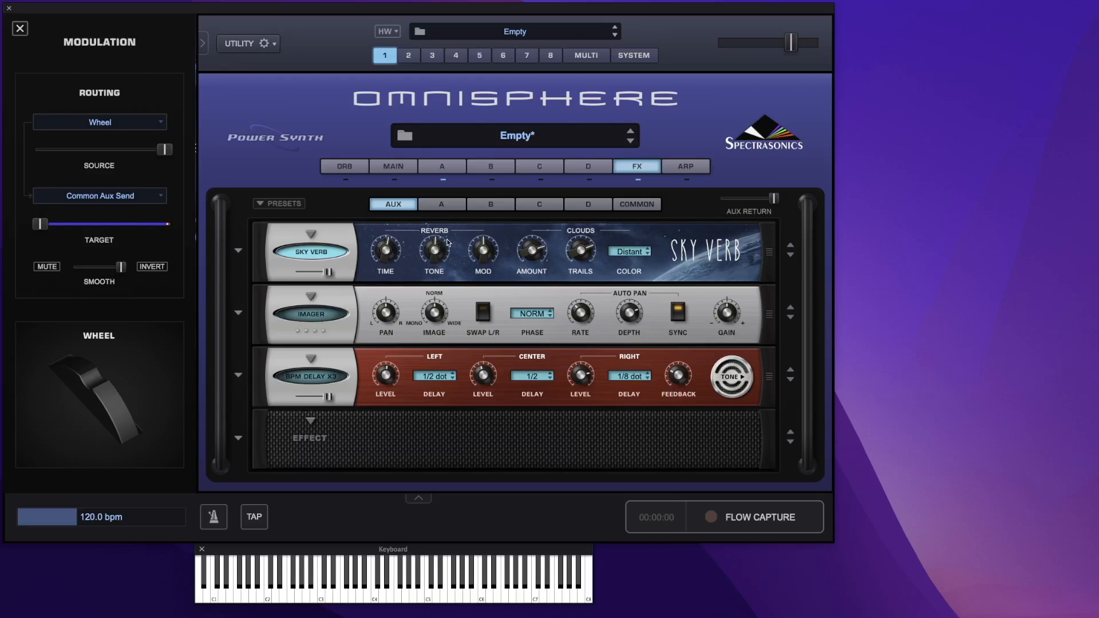
Reduce Sky Verb's reverb Mod and bring its clouds Amount to just over 80 %.
mouse_move(438, 249)
mouse_move(487, 255)
mouse_move(533, 254)
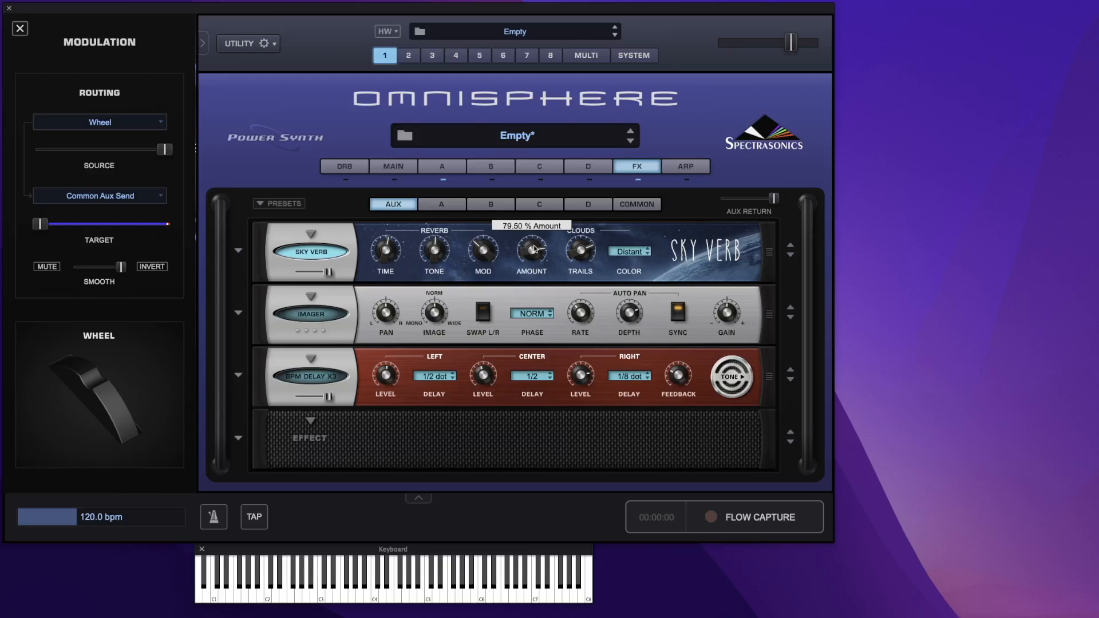
drag(536, 259, 537, 322)
drag(538, 310, 543, 239)
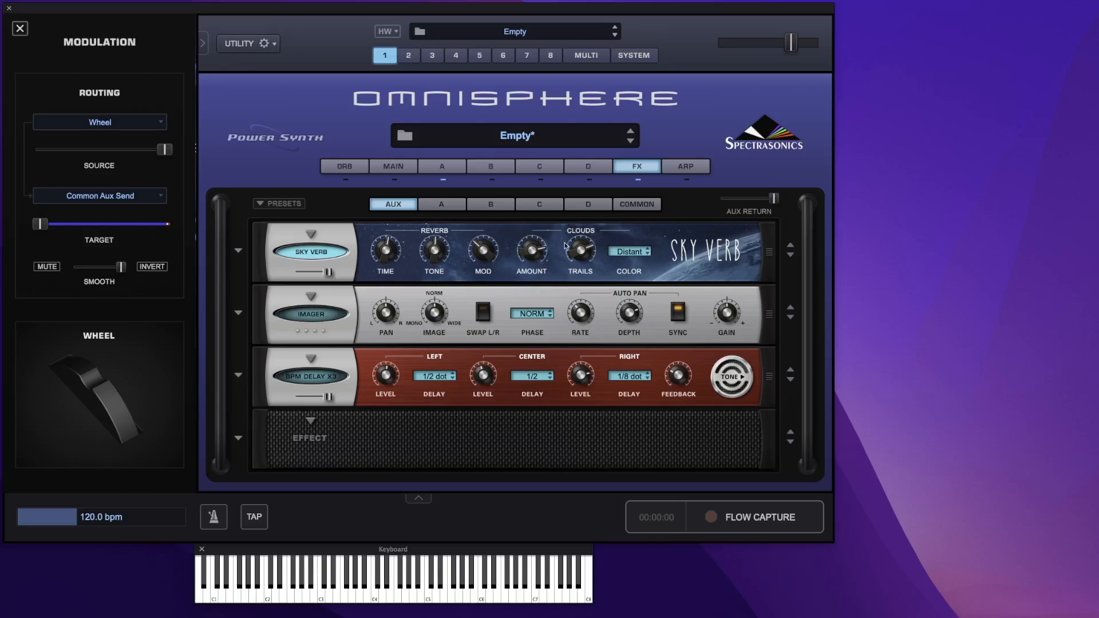
mouse_move(538, 251)
scroll(538, 251, up, 3)
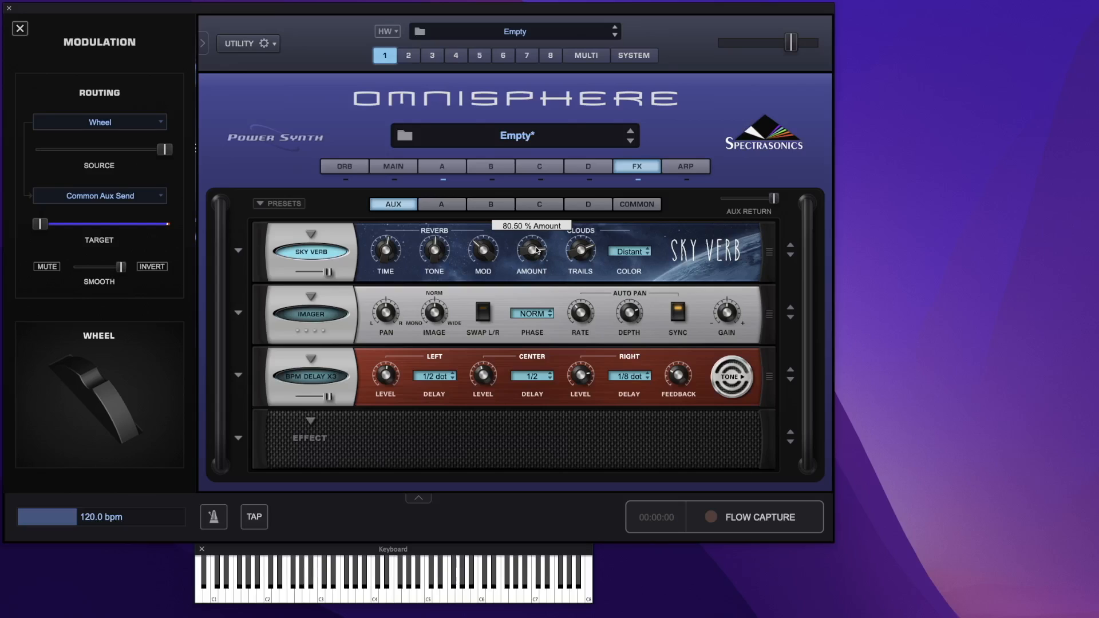
scroll(538, 249, up, 3)
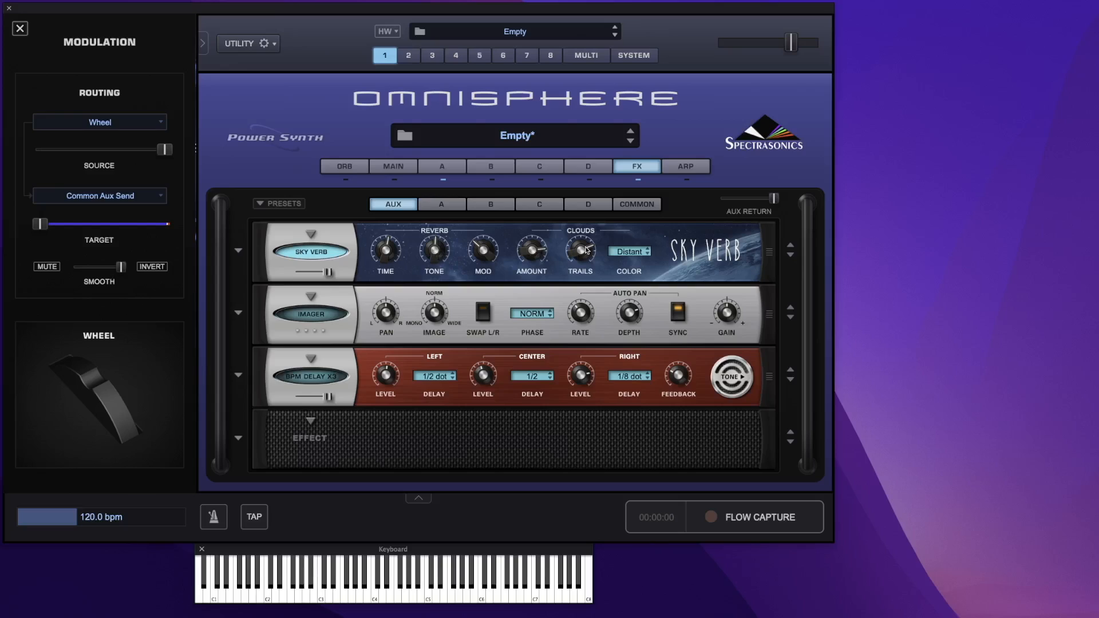
Try Sky Verb's clouds Color on Airy and sweep the reverb Tone down, up and back to its midpoint.
mouse_move(585, 256)
click(632, 252)
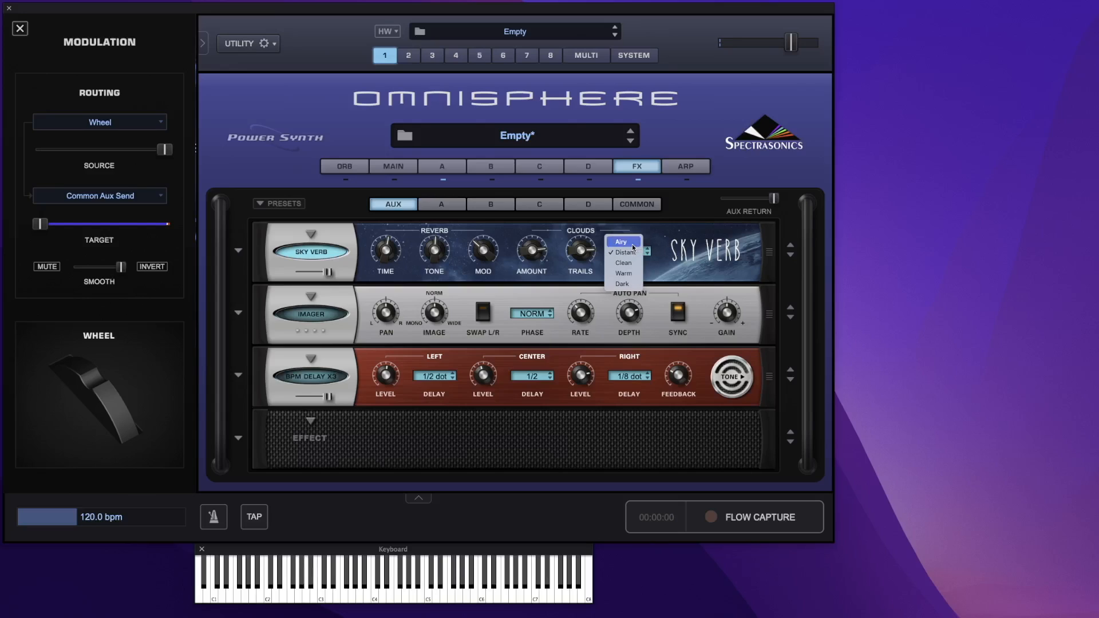
click(633, 242)
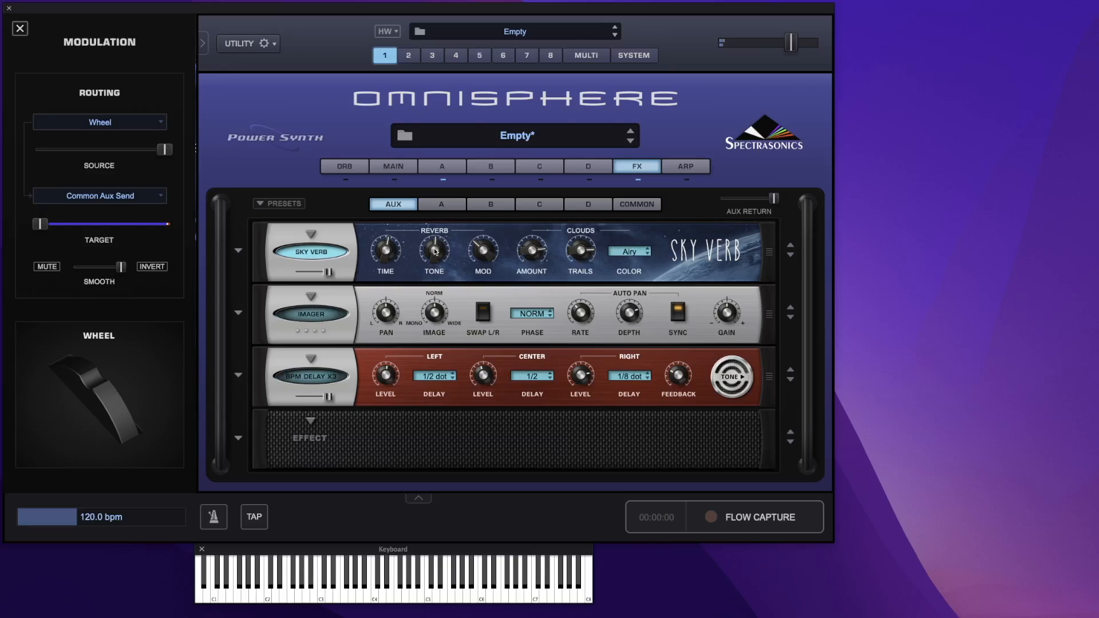
drag(435, 250, 447, 317)
drag(437, 251, 474, 49)
drag(436, 247, 437, 315)
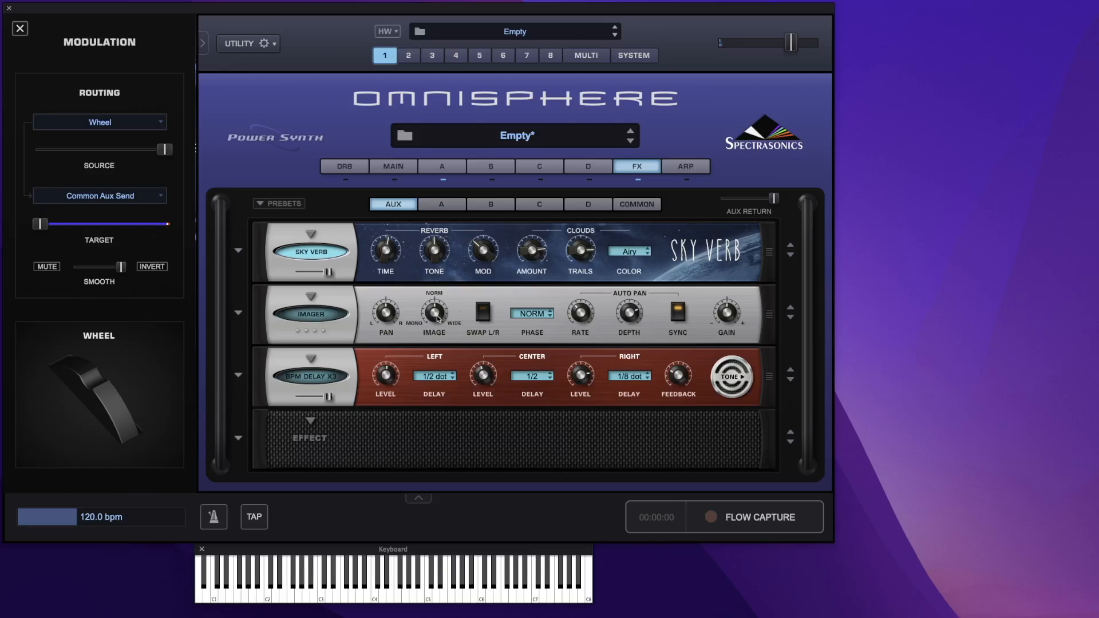
Try the Clean and Warm cloud colors on Sky Verb, and compare the sound with the effect bypassed and re-enabled.
click(638, 250)
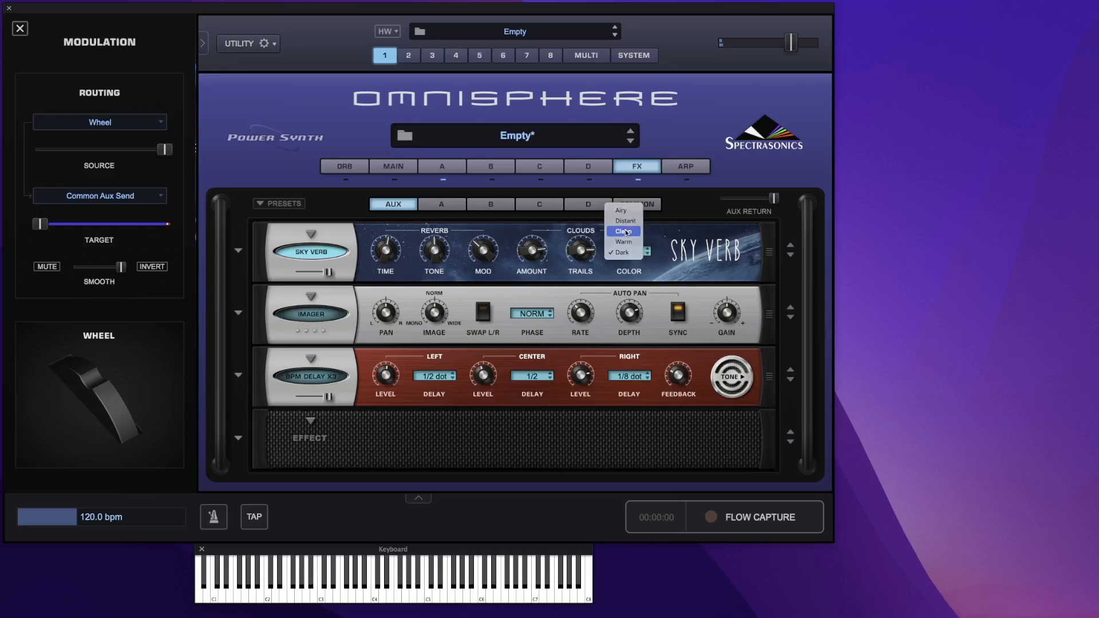
click(627, 232)
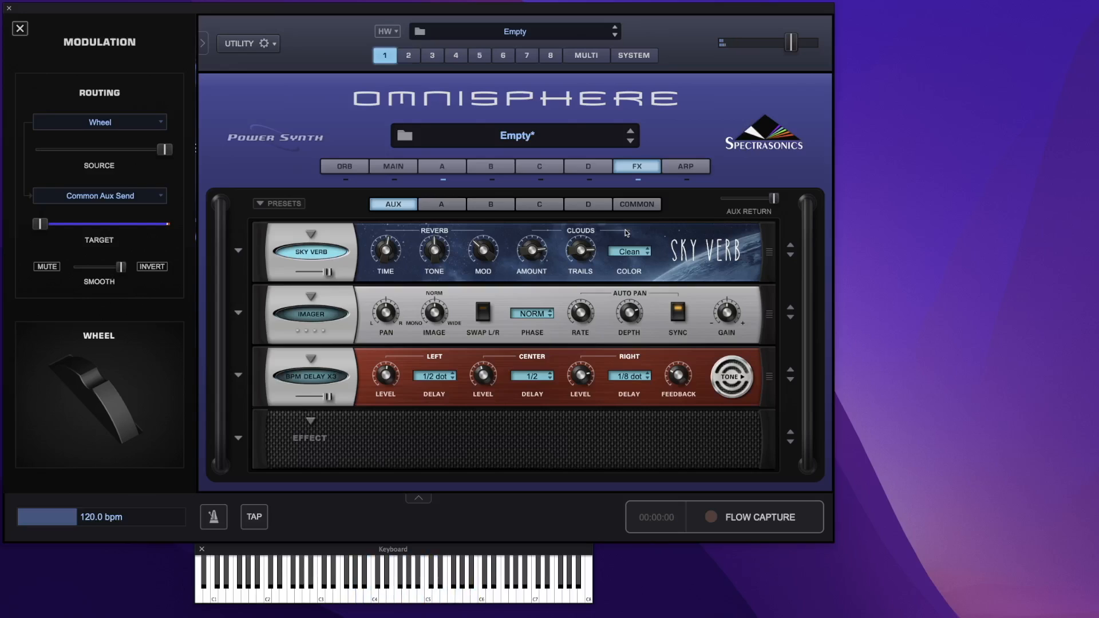
click(628, 252)
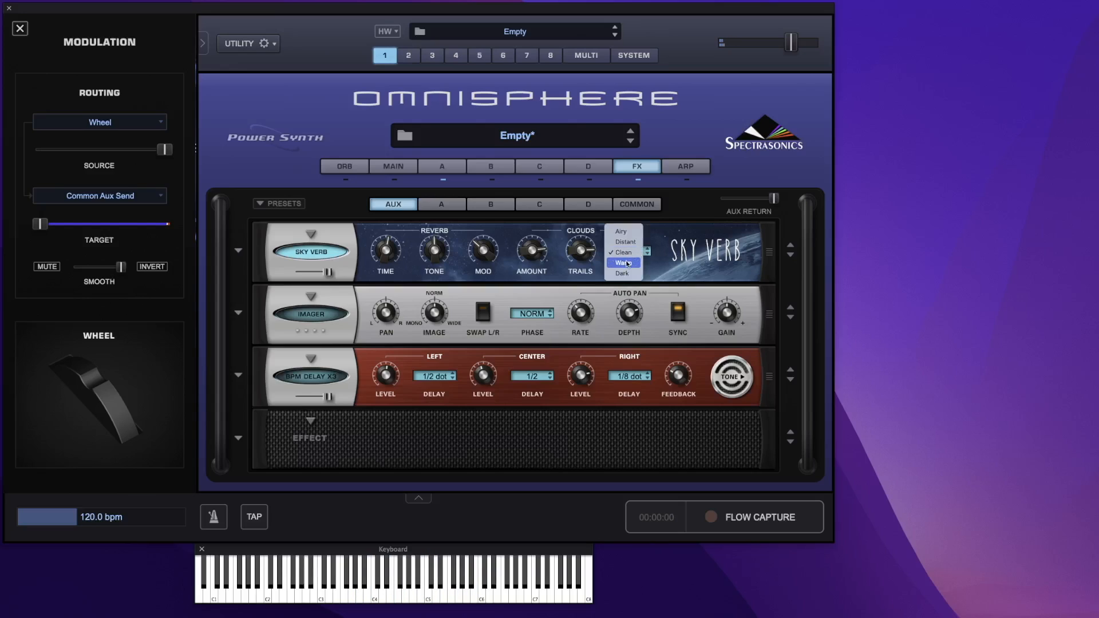
click(628, 263)
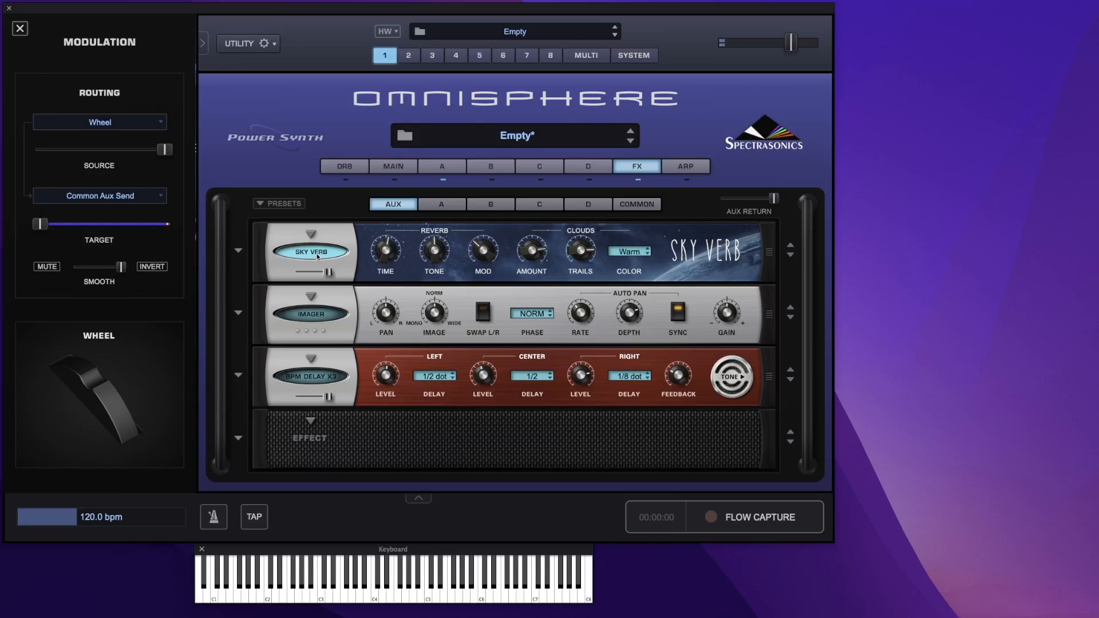
mouse_move(388, 252)
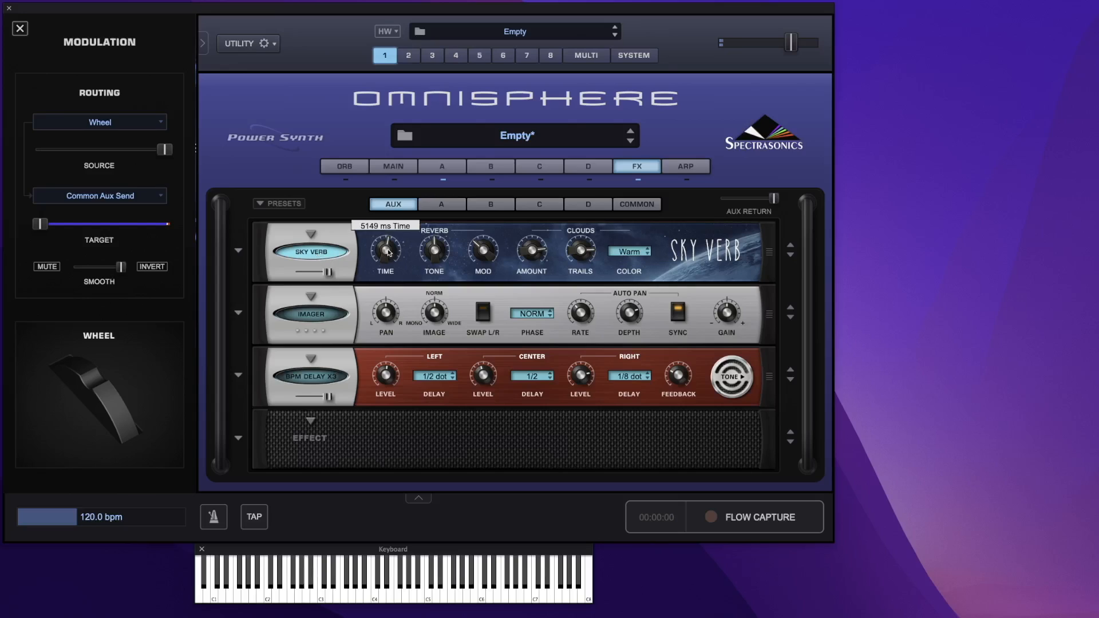
click(313, 254)
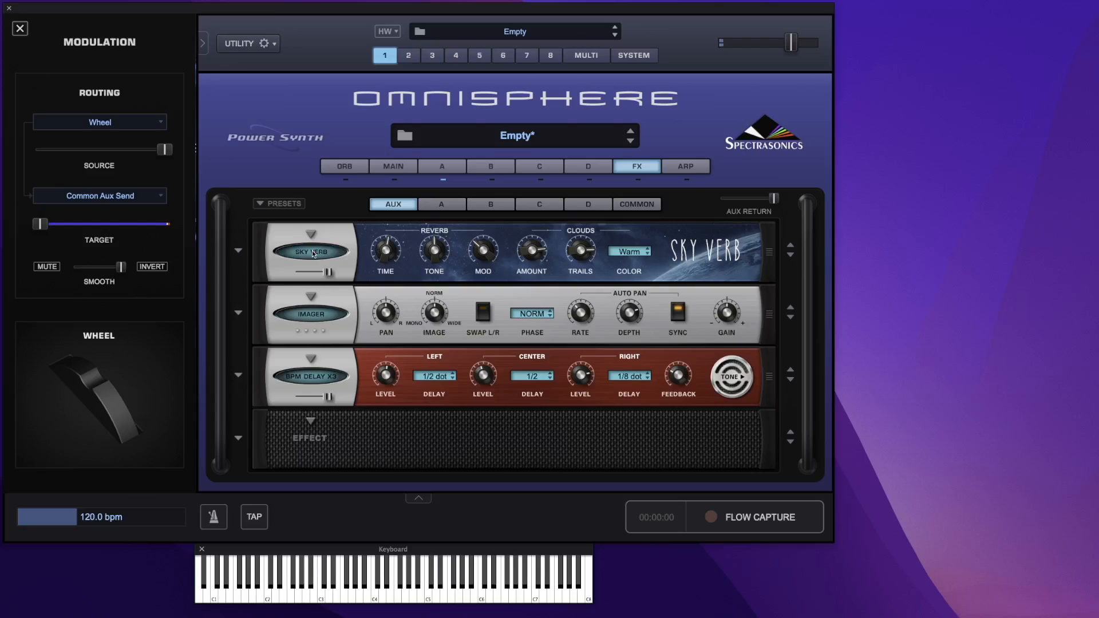
click(313, 254)
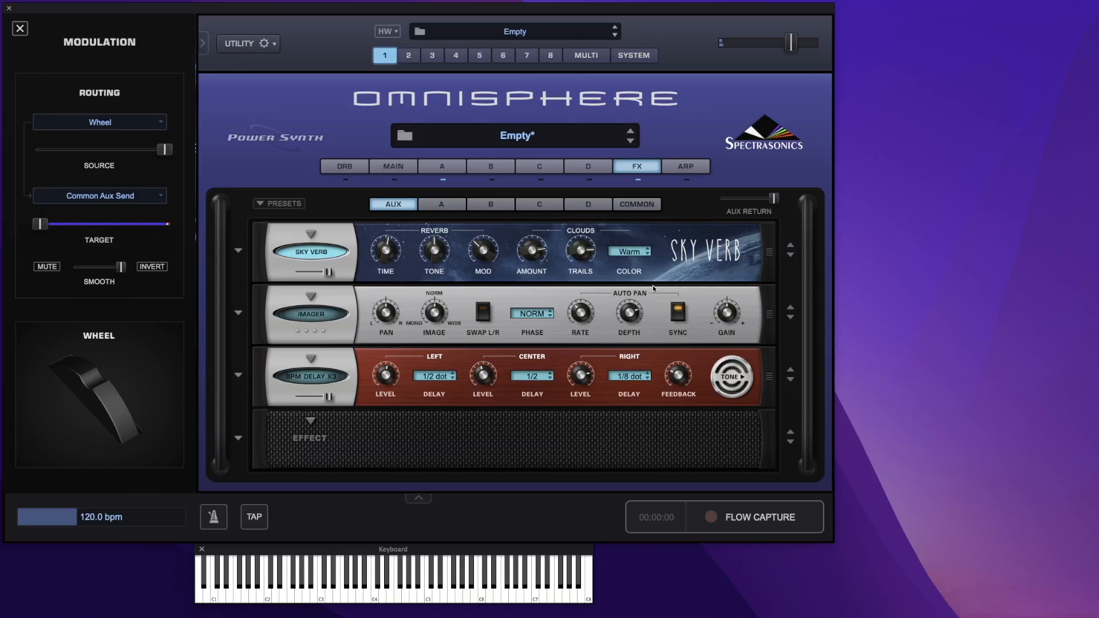
Try Sky Verb's Dark, Airy and Distant cloud colors in turn.
click(633, 252)
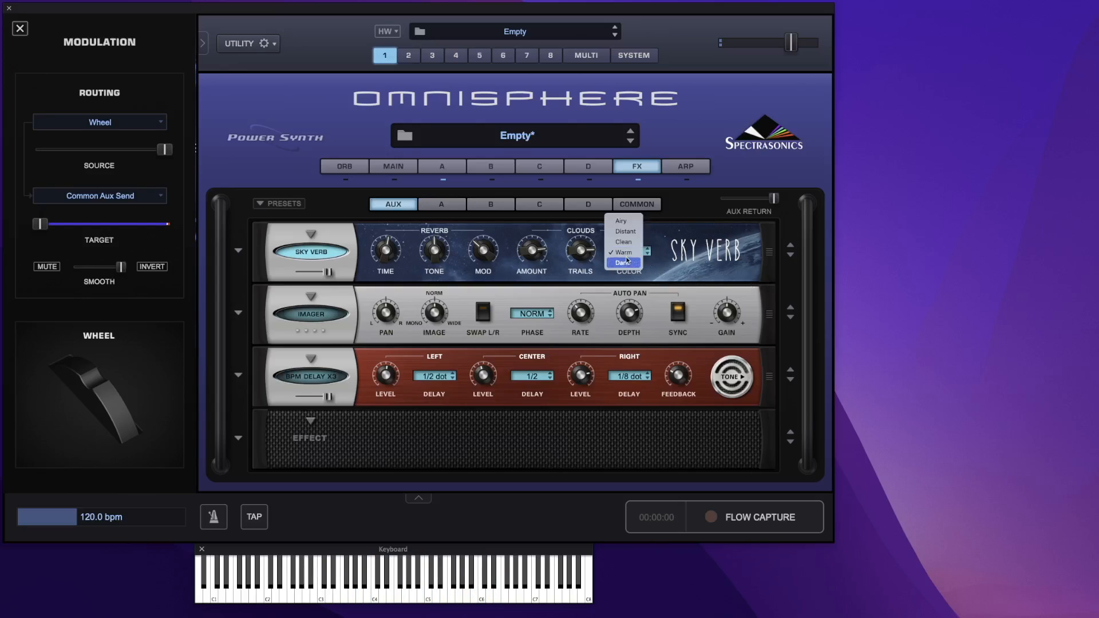
click(626, 263)
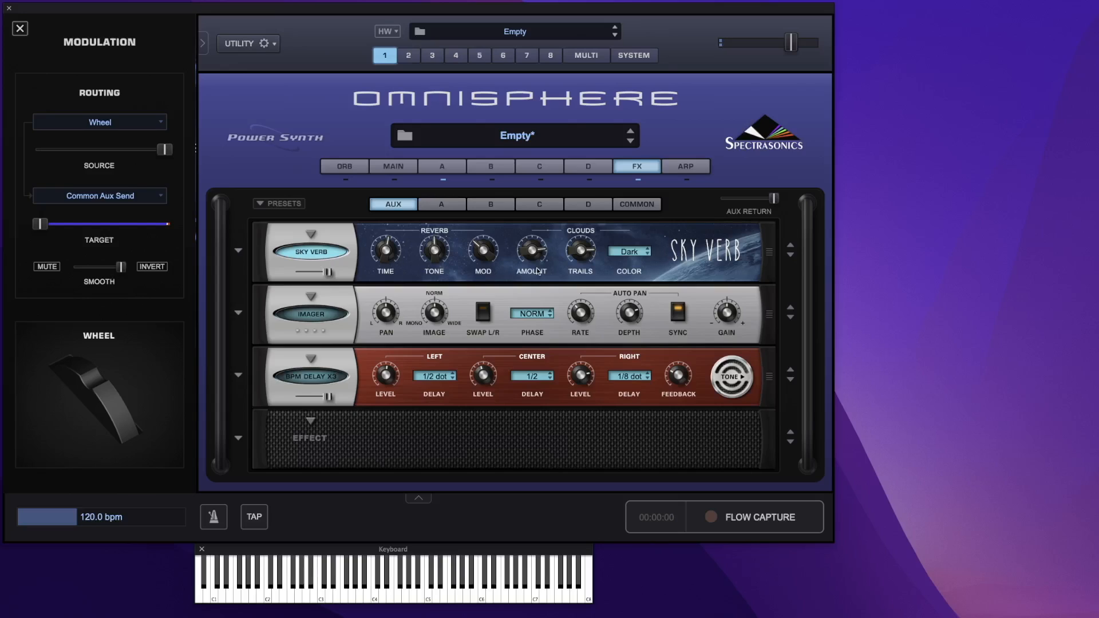
click(629, 253)
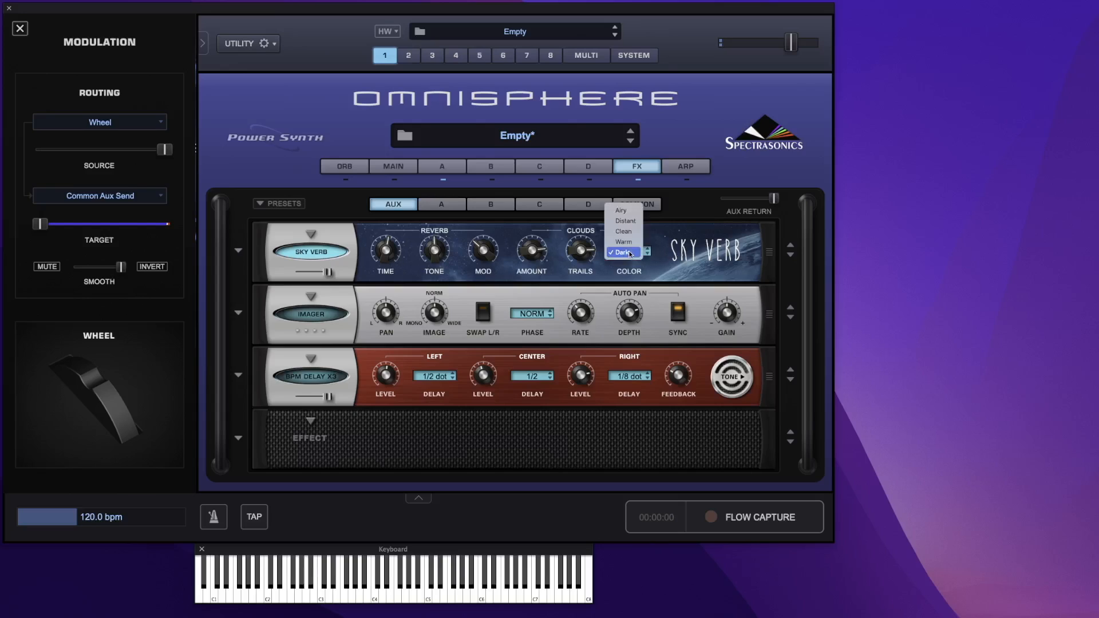
click(631, 216)
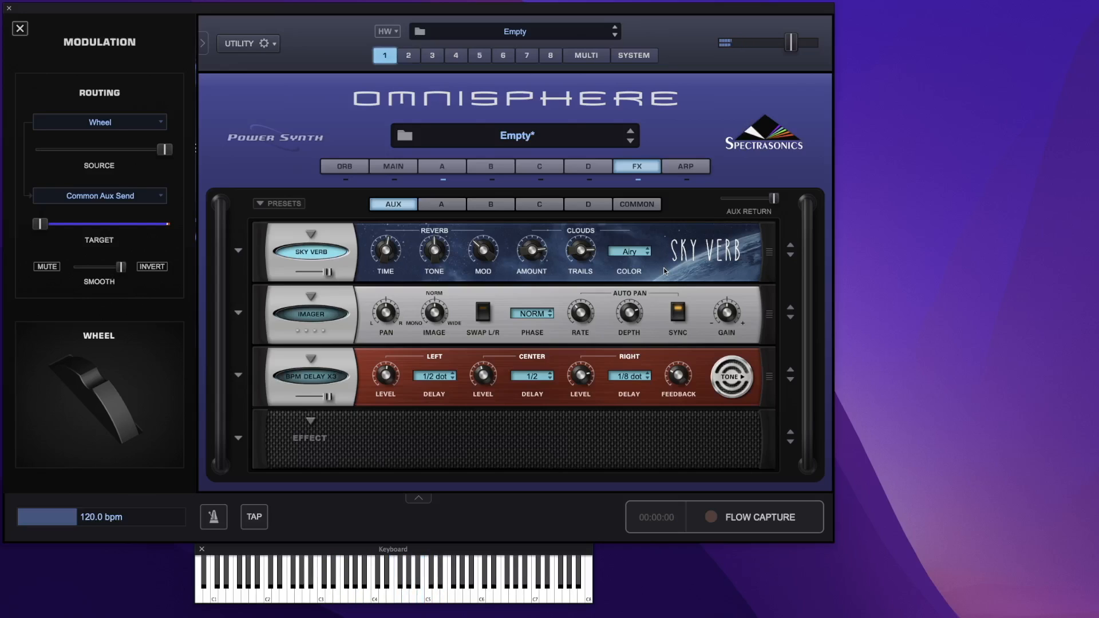
click(630, 252)
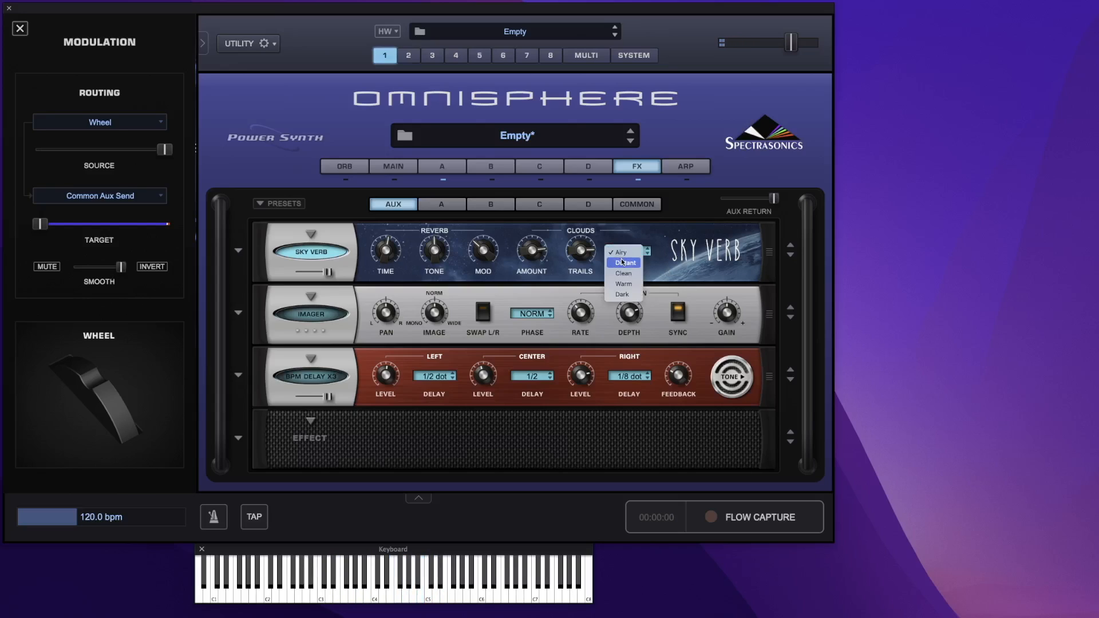
click(623, 263)
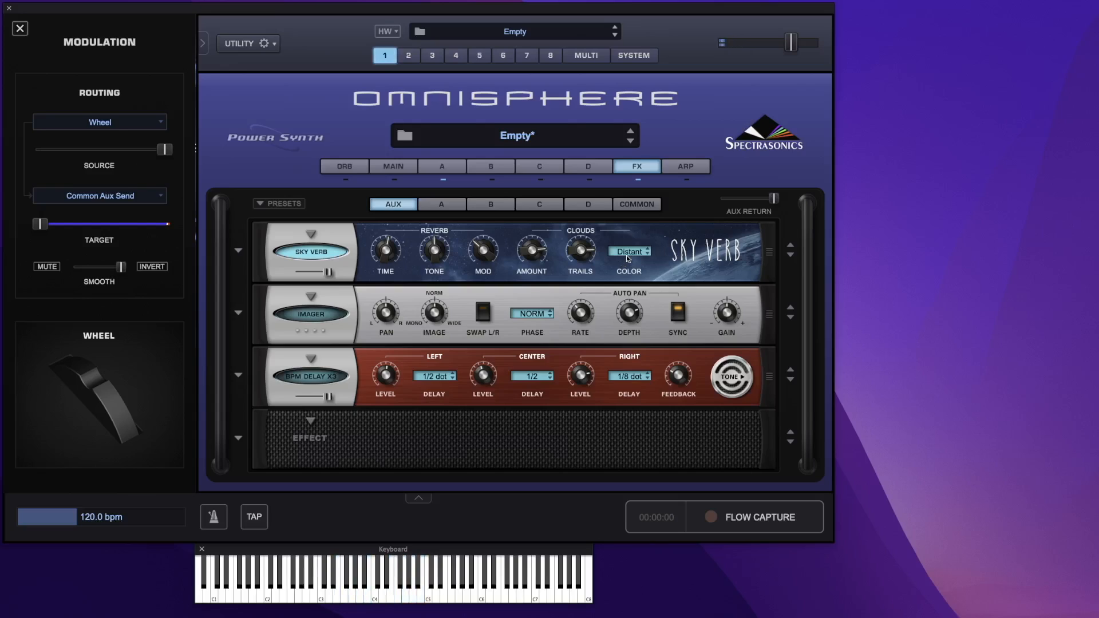
Set Sky Verb's clouds Color to Dark and turn its Trails and Amount down slightly.
click(628, 257)
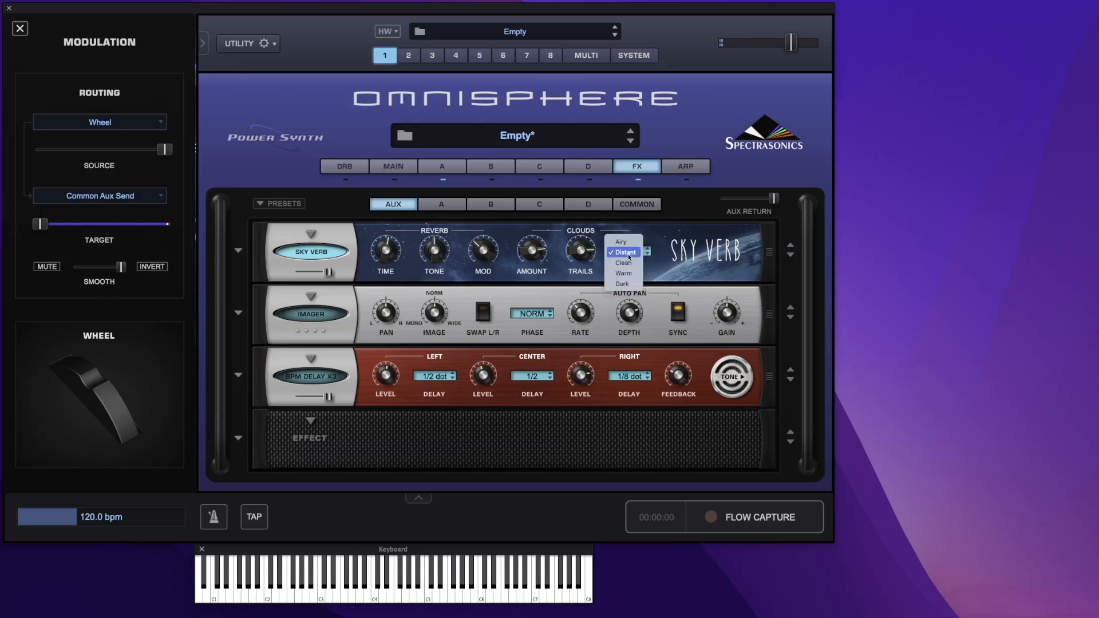
click(626, 283)
drag(588, 249, 588, 292)
drag(542, 256, 542, 275)
Re-enable the BPM Delay X3 and the Imager in the Aux rack.
click(306, 379)
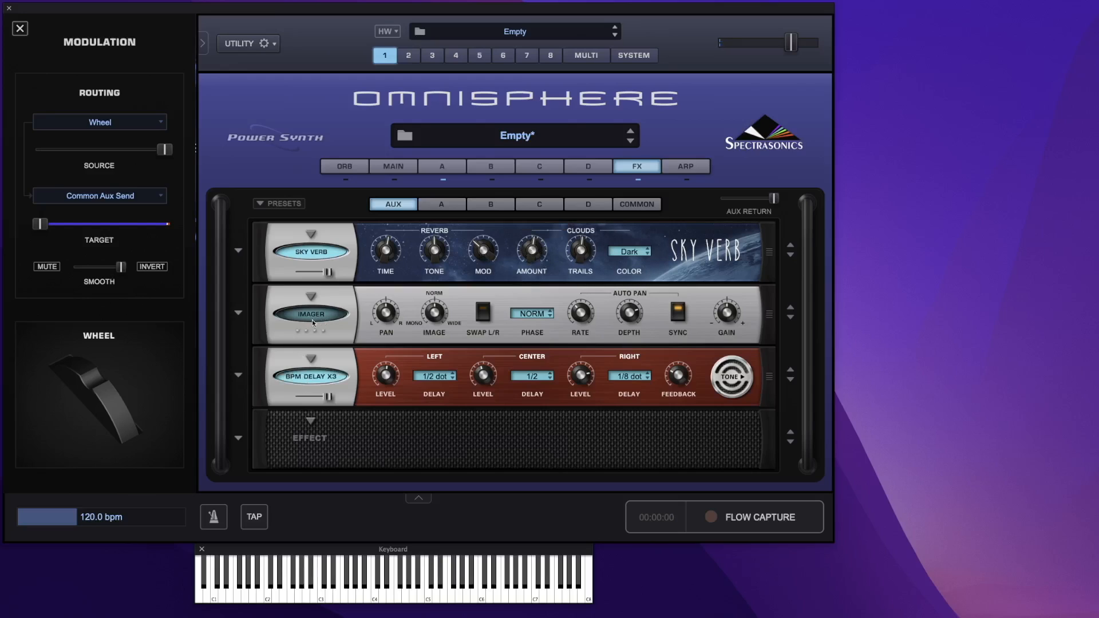
click(313, 318)
Modulate layer A's oscillator Shape with an LFO and lower the modulation source amount to about 0.14.
click(452, 210)
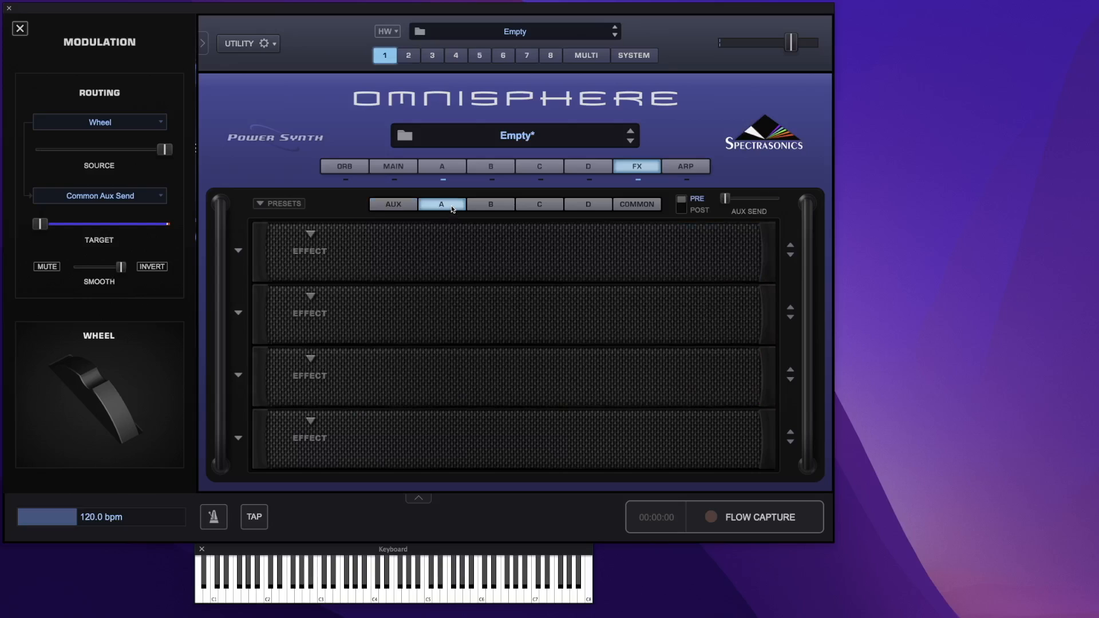
click(451, 167)
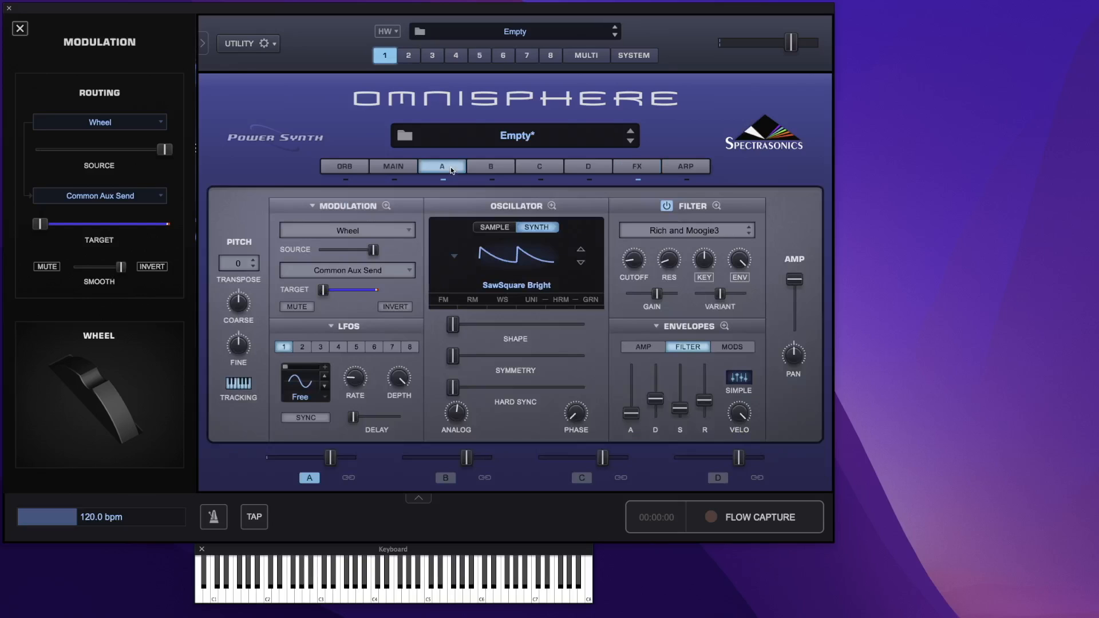
right_click(453, 326)
mouse_move(532, 348)
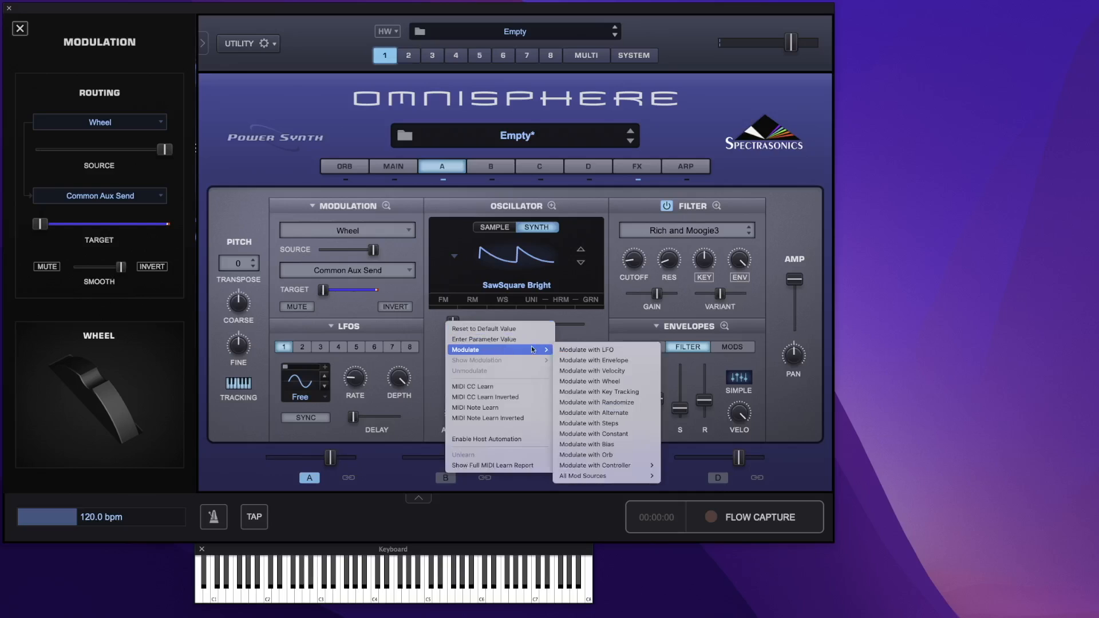
click(595, 348)
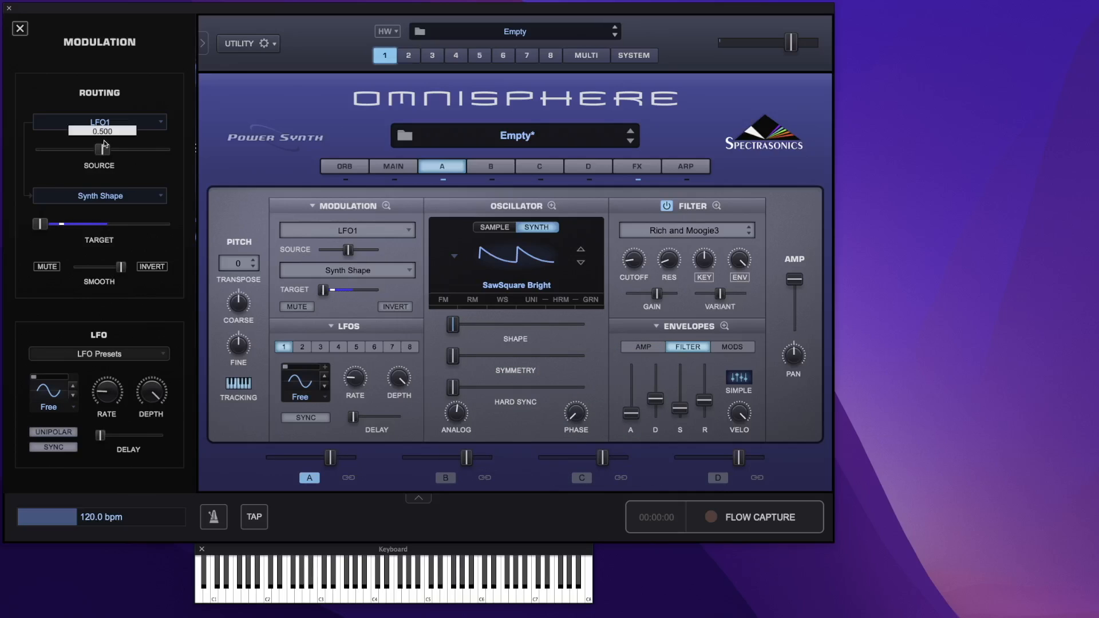
drag(104, 149, 58, 149)
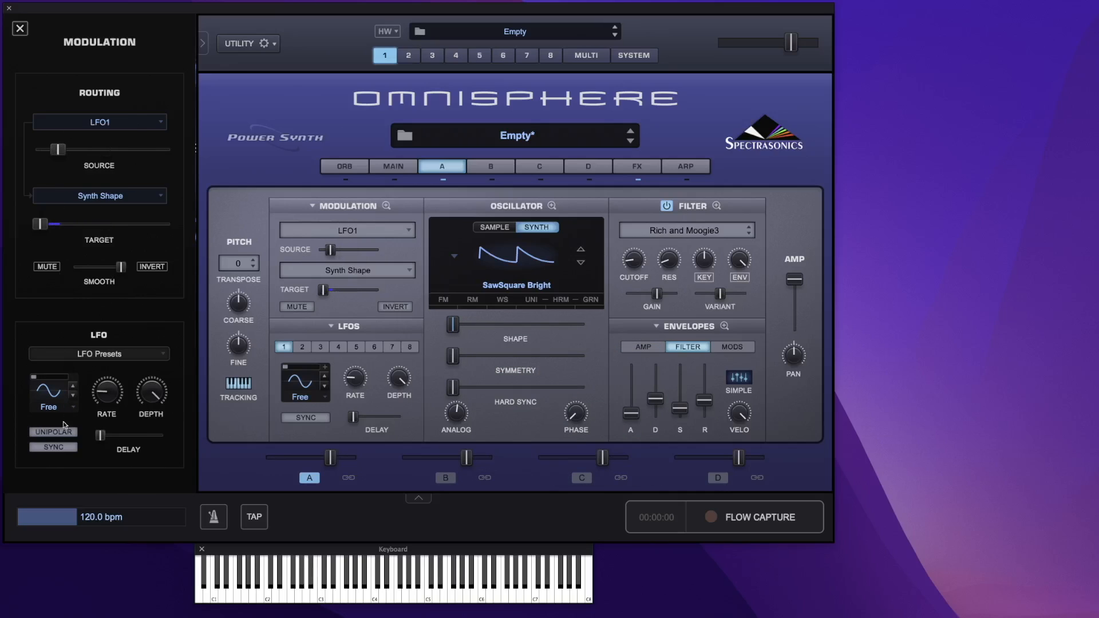
Sync LFO1, raise its Rate and reduce its Depth, and bring the Synth Shape source amount to about 0.3.
click(54, 448)
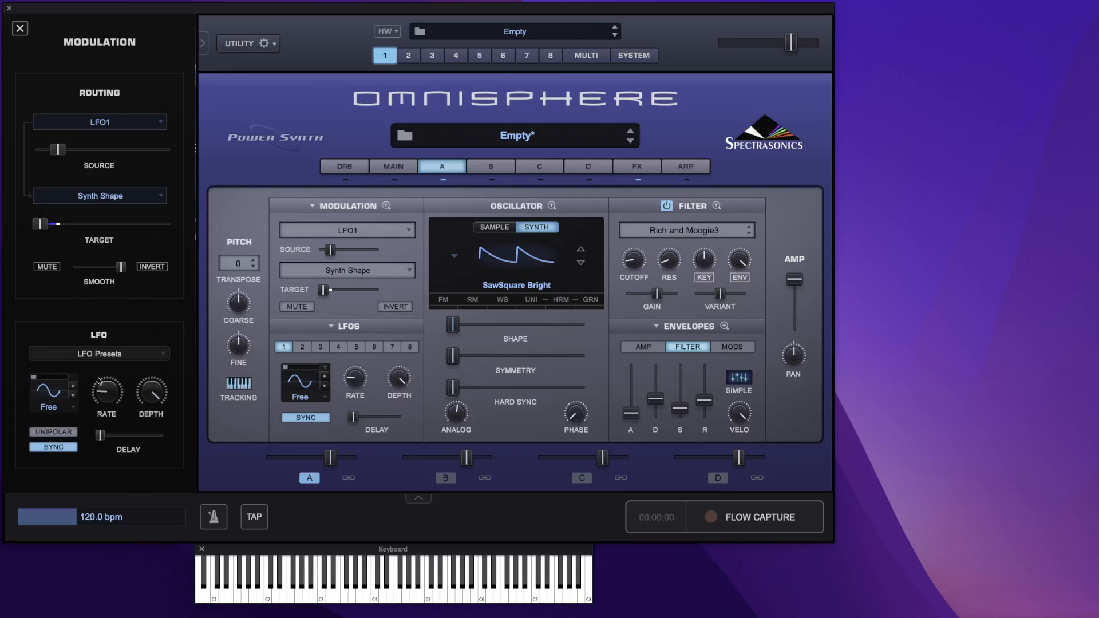
drag(98, 377, 159, 427)
drag(60, 148, 79, 148)
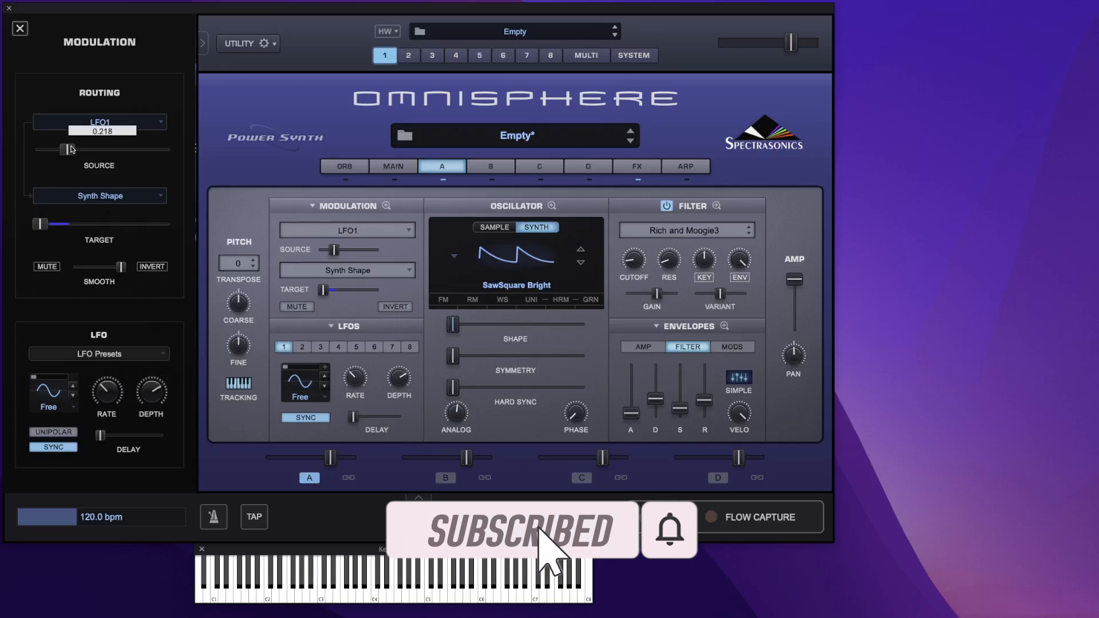
Modulate layer A's filter Cutoff with LFO1 and lower the modulation source amount to about a quarter.
right_click(633, 263)
mouse_move(681, 285)
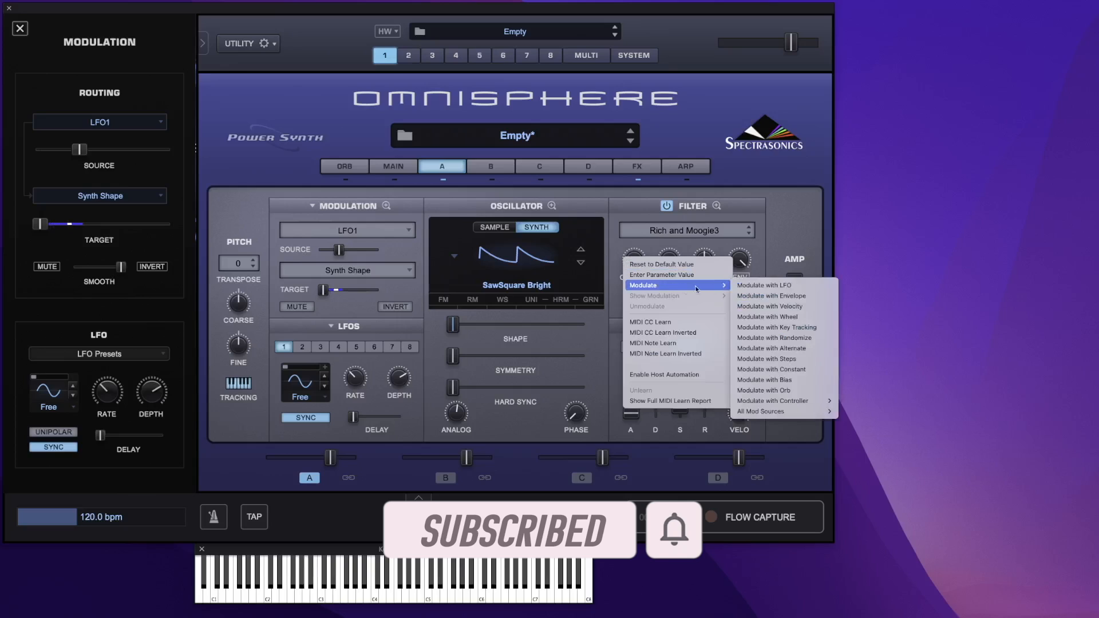
mouse_move(763, 408)
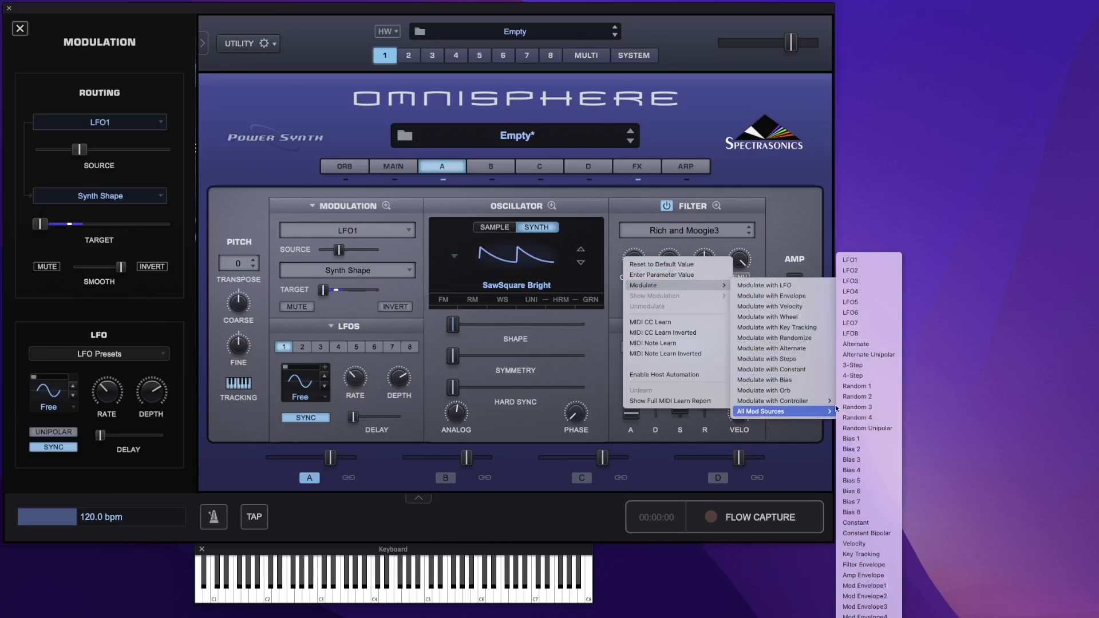
click(868, 260)
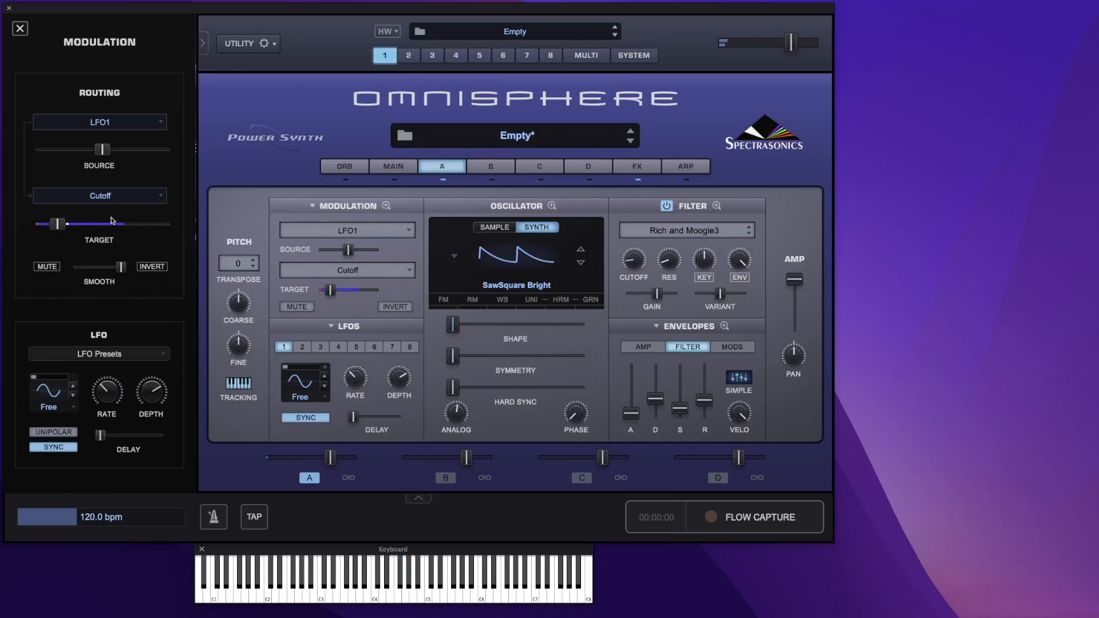
mouse_move(102, 150)
drag(103, 150, 72, 149)
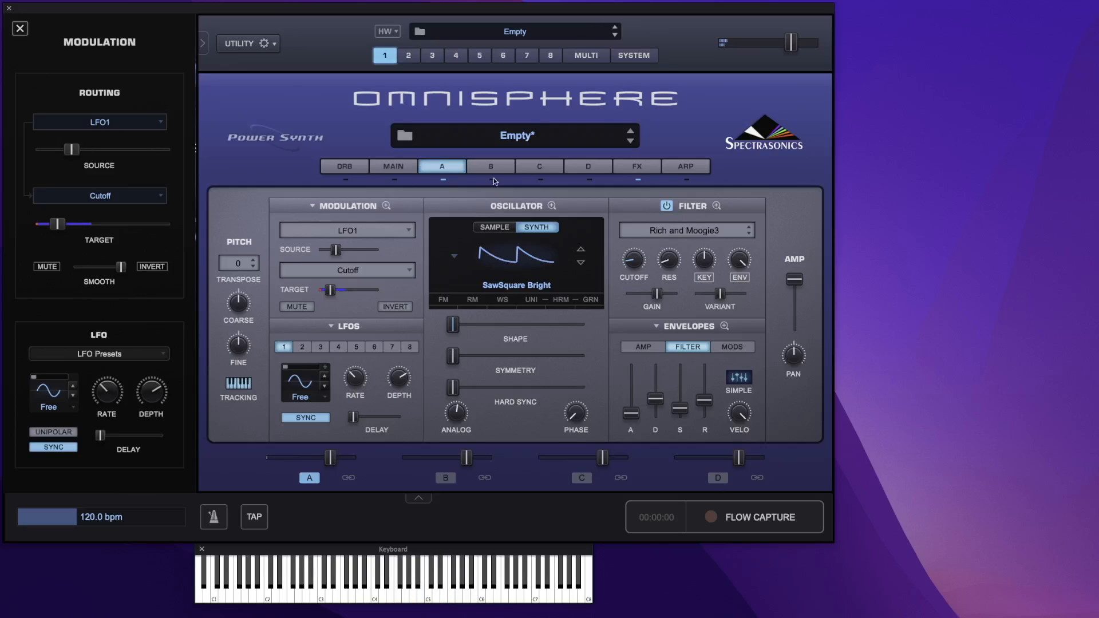
Add the Ultra Chorus modulation effect to the first slot of layer A's effects rack.
click(636, 168)
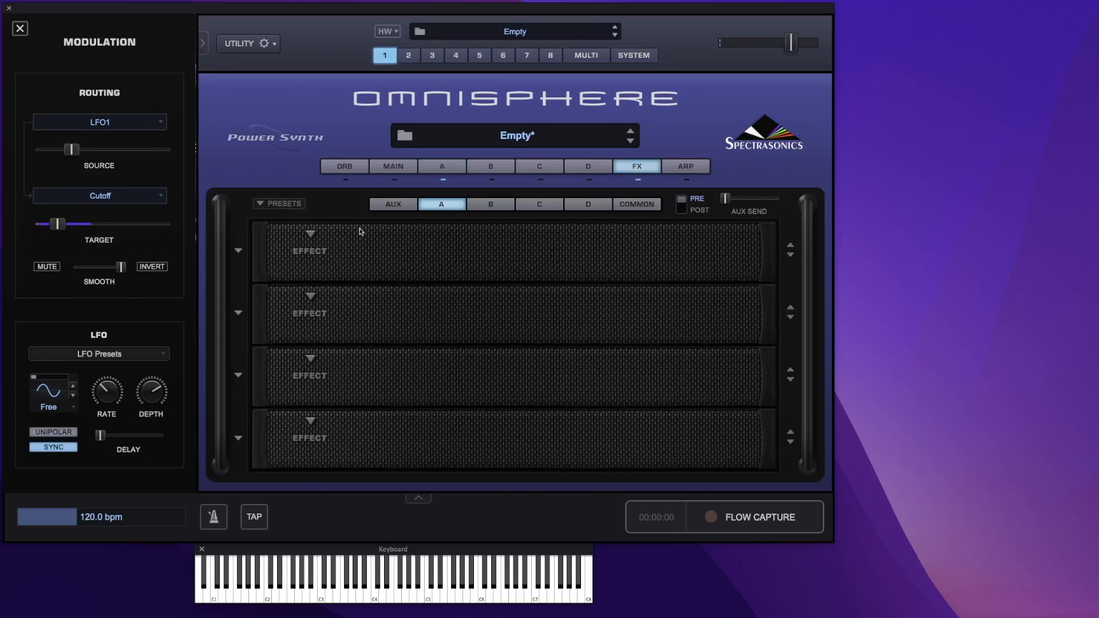
click(304, 232)
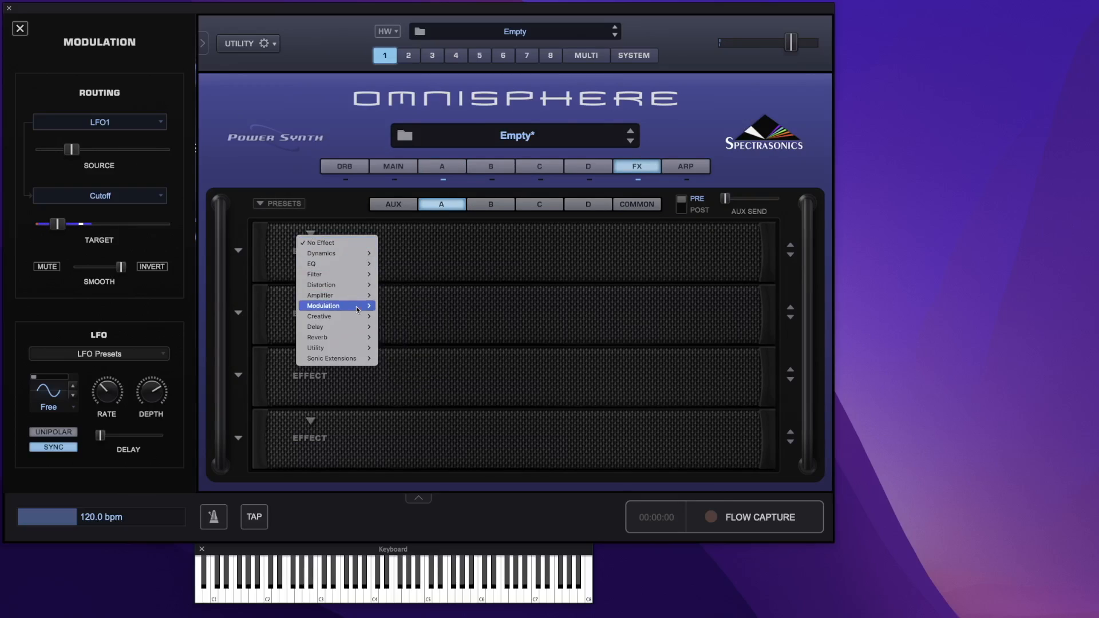
mouse_move(353, 338)
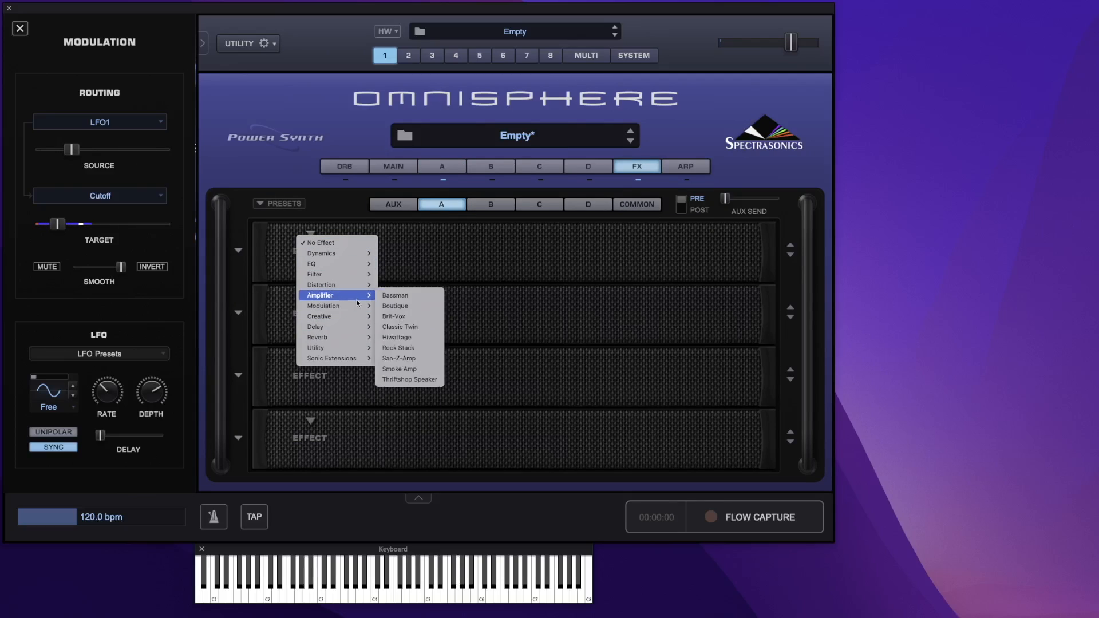
mouse_move(358, 307)
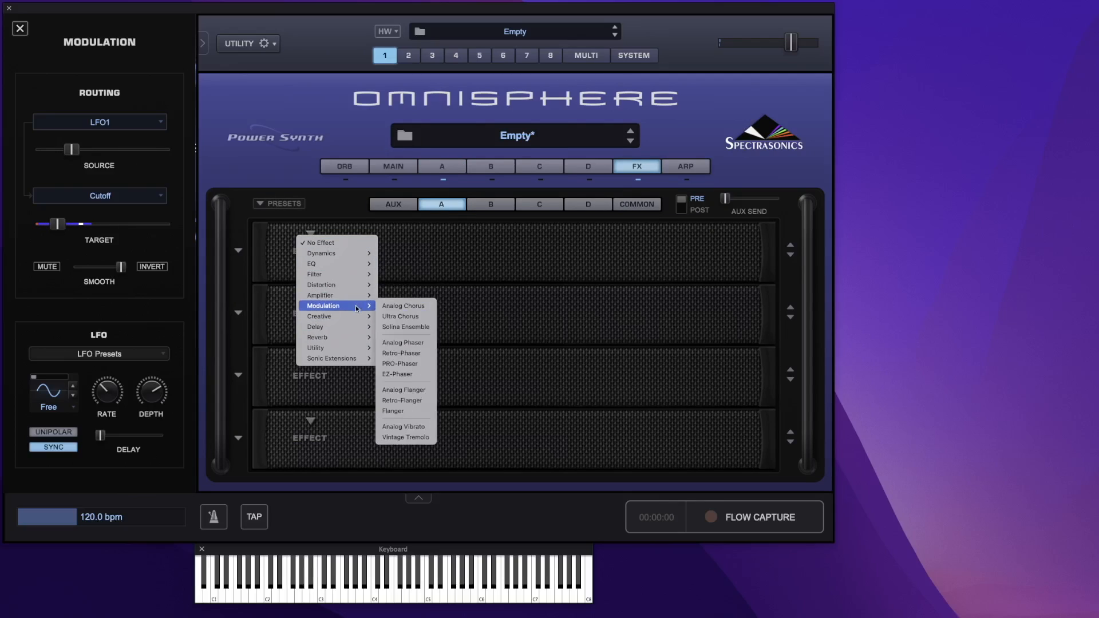
click(403, 316)
Add the Spring Verb reverb to the second slot of layer A's effects rack.
click(310, 294)
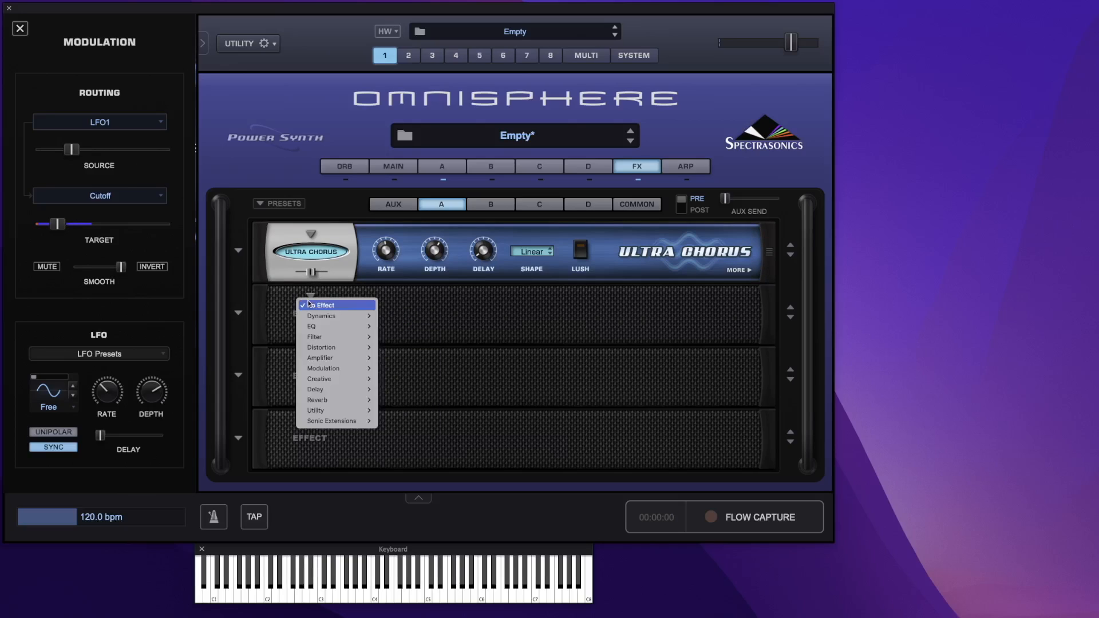
mouse_move(326, 400)
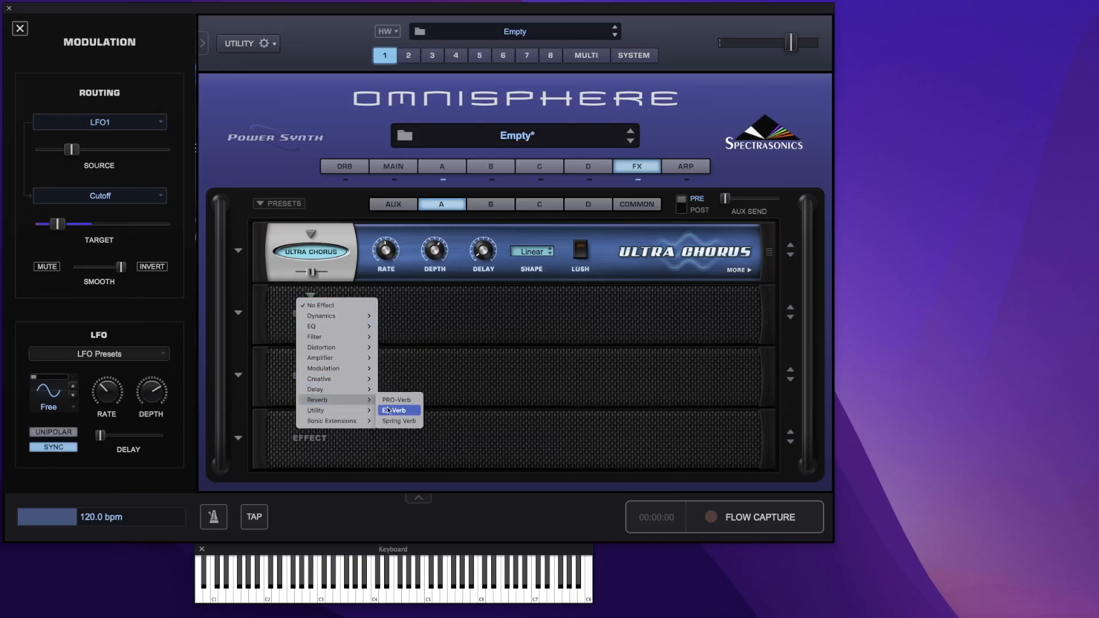
click(399, 421)
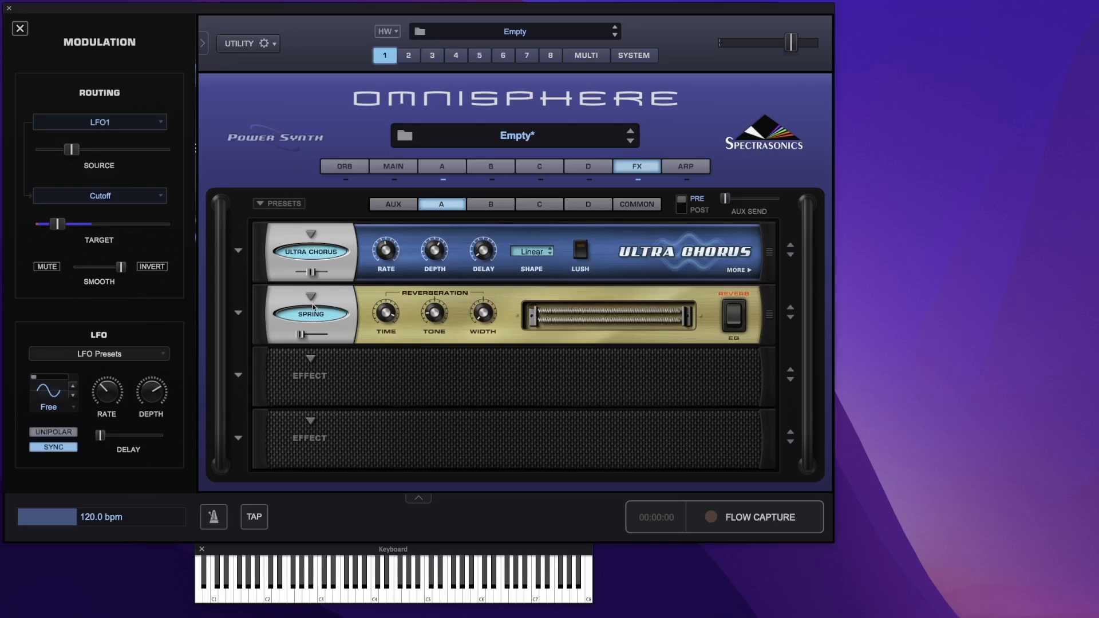
Replace the Spring Verb in layer A's second effects slot with PRO-Verb and set its mix to 4.
click(313, 306)
mouse_move(324, 395)
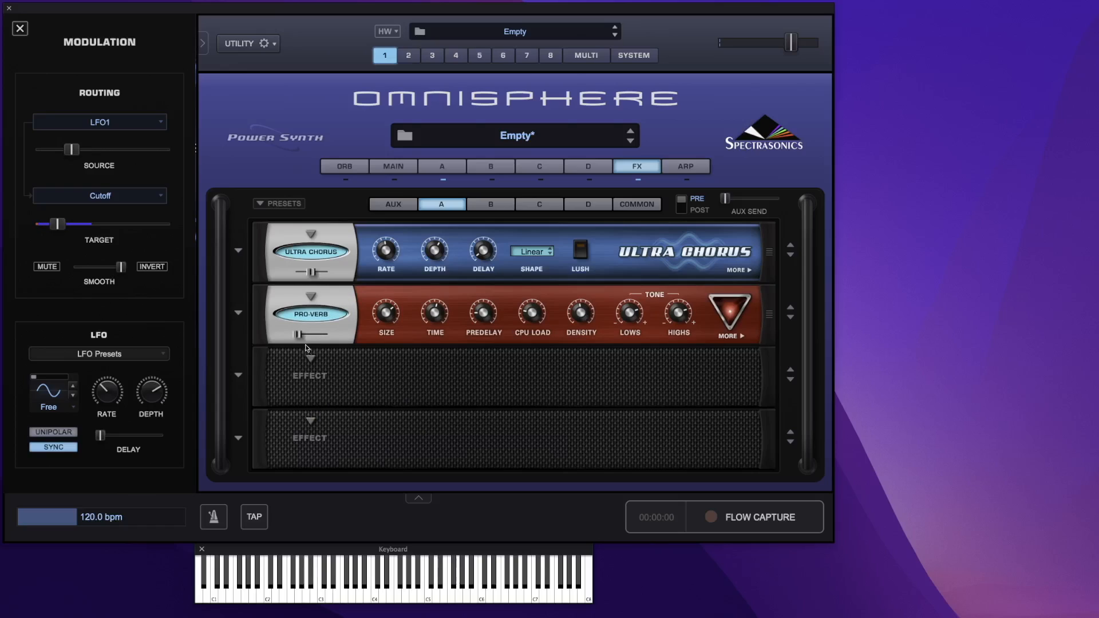
drag(300, 337, 299, 337)
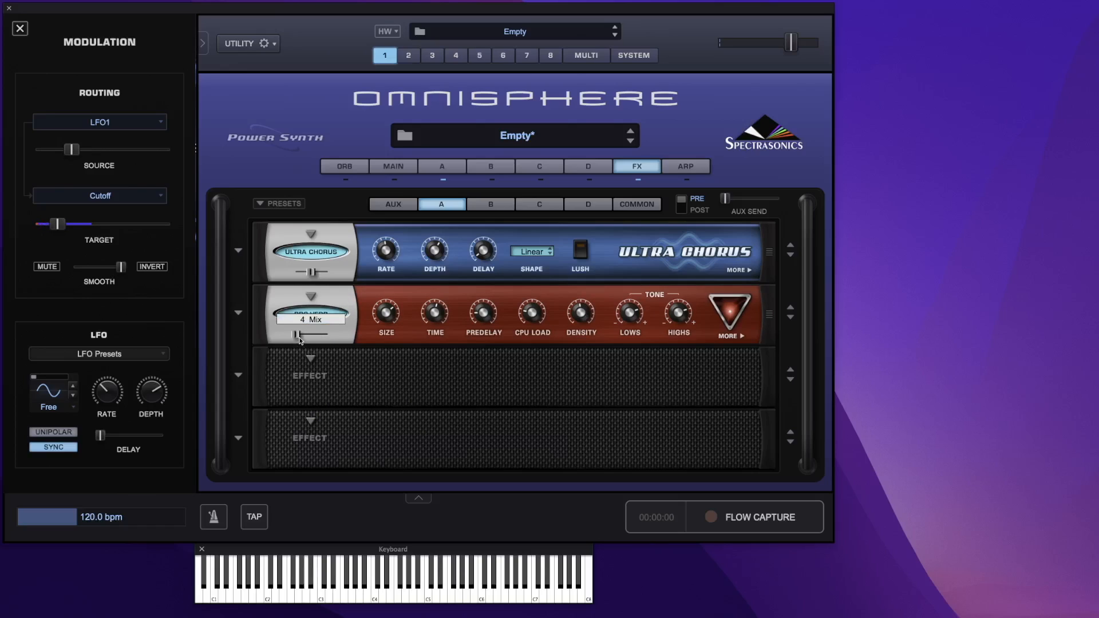
Move PRO-Verb to layer A's third effects slot and insert Chorus Echo in the second slot with its mix lowered.
drag(260, 306, 261, 393)
click(315, 294)
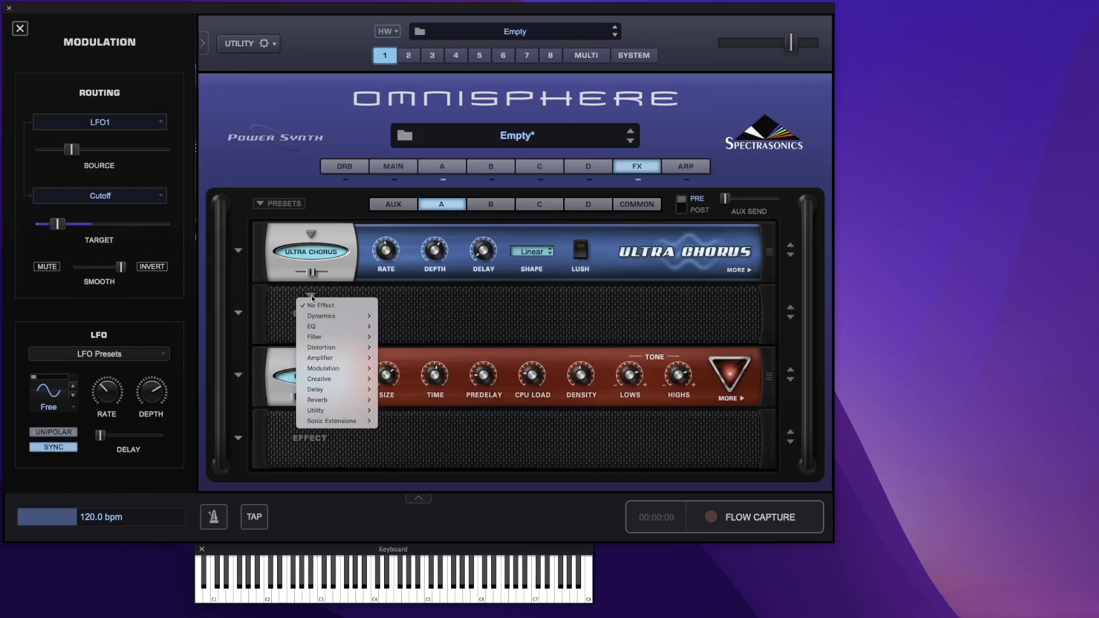
mouse_move(340, 391)
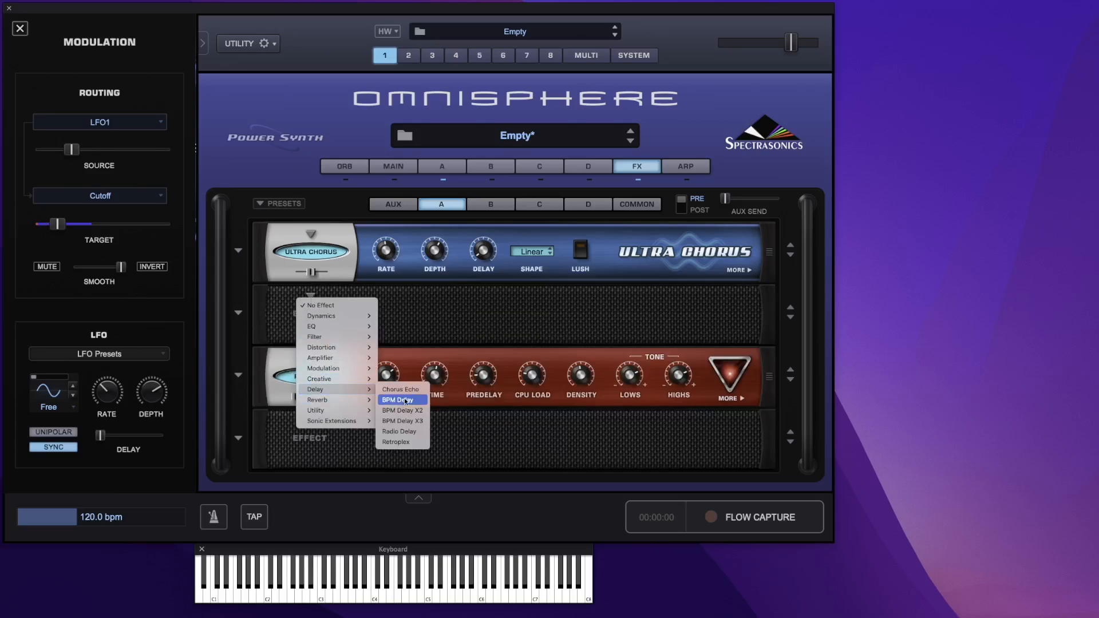
click(394, 389)
drag(309, 334, 304, 336)
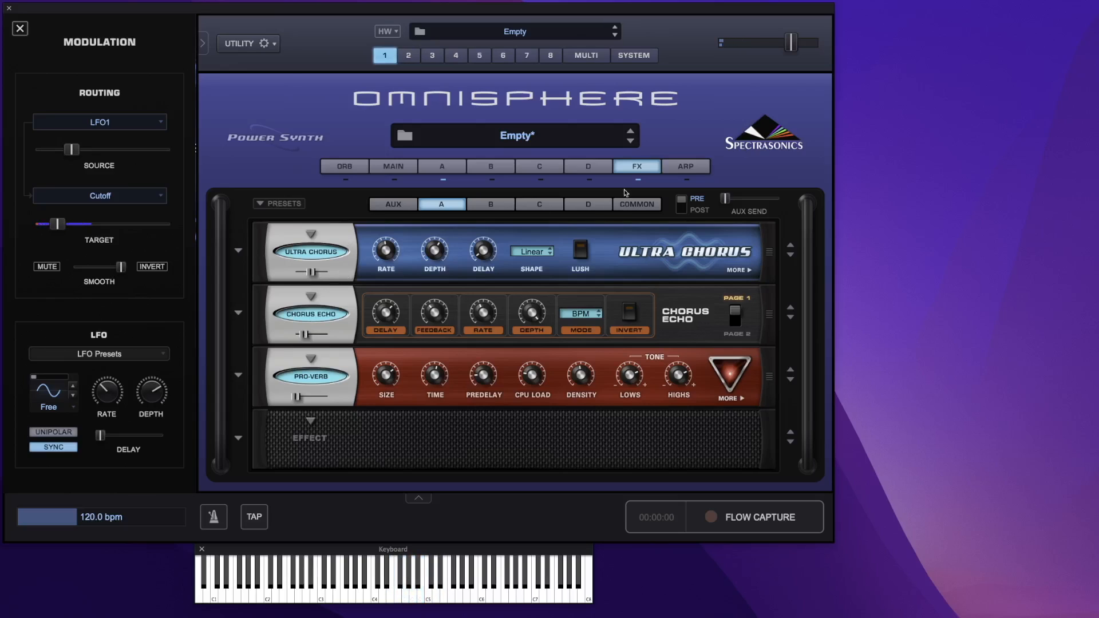
Check the common and aux effects racks, and raise layer A's filter Cutoff and Resonance.
click(632, 204)
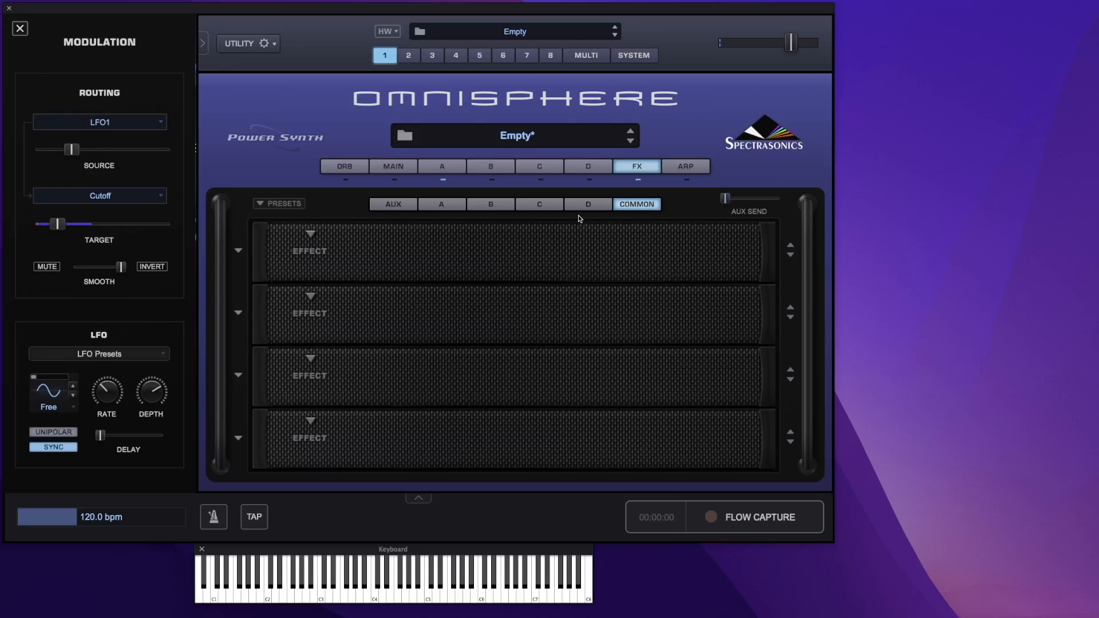
click(391, 206)
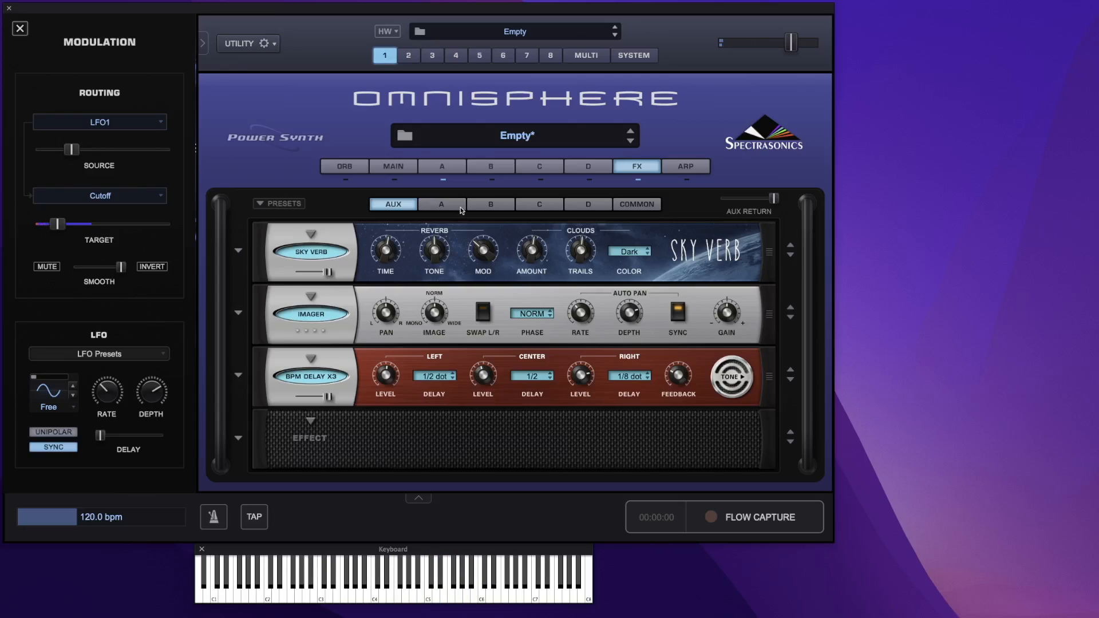
click(453, 167)
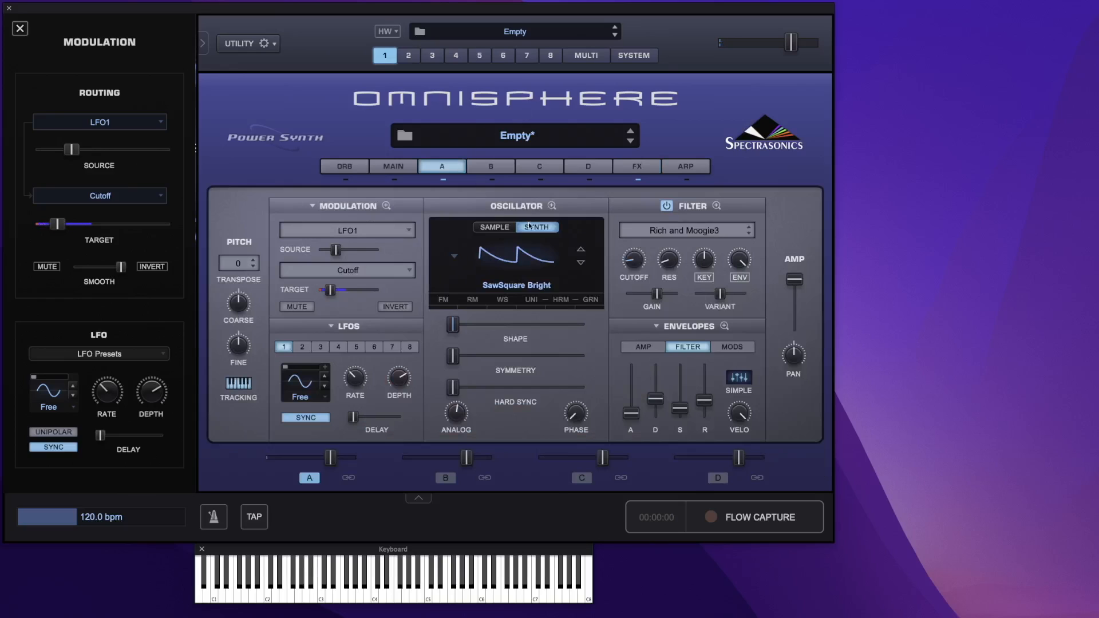
mouse_move(671, 264)
drag(671, 265, 673, 243)
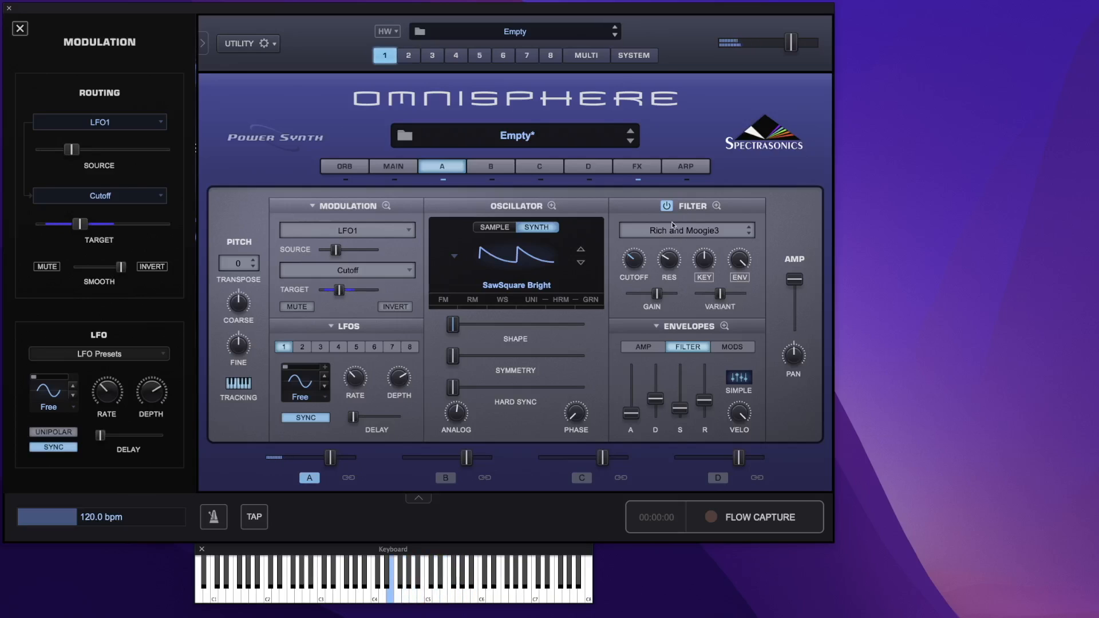
Enable Solo and Glide in the patch's main settings.
click(394, 167)
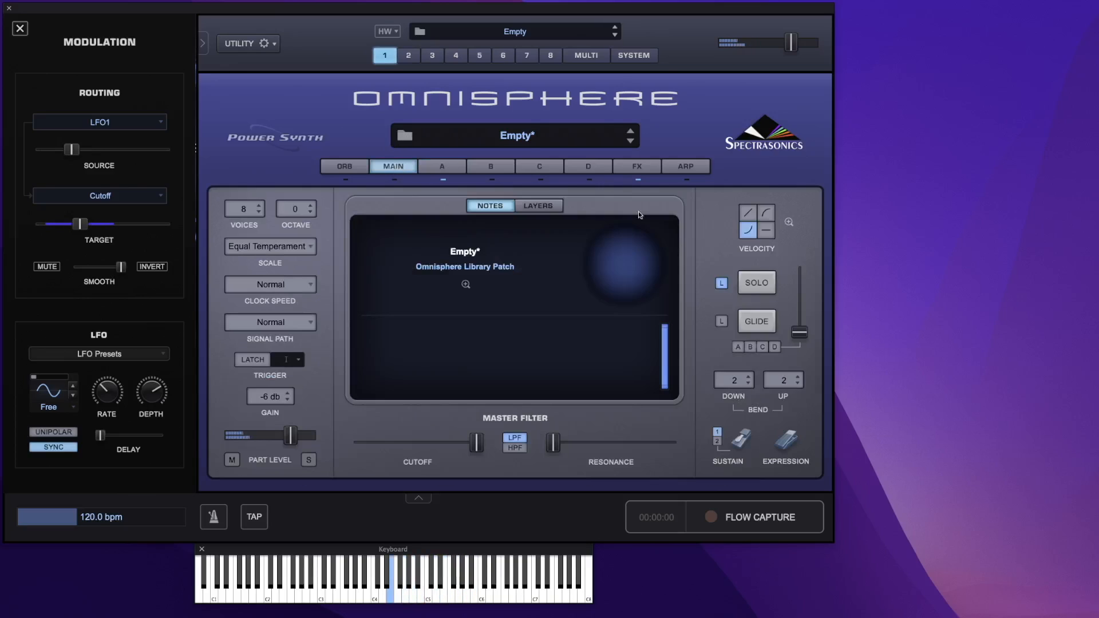
click(757, 283)
click(761, 330)
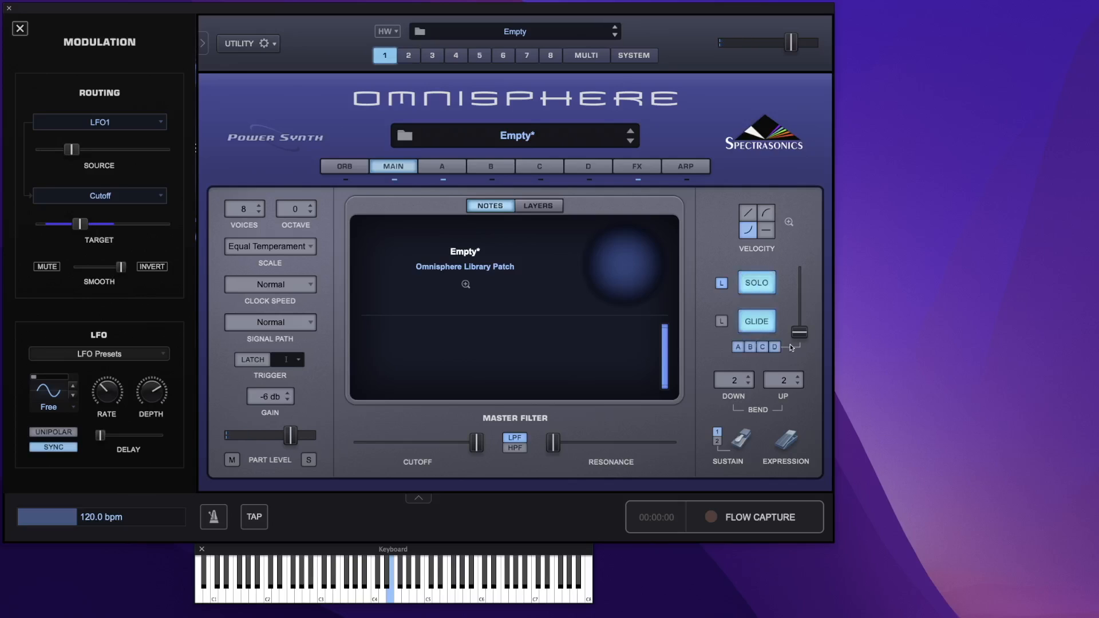
Limit Glide to layer A, turn on its legato option and raise the glide time slightly.
click(762, 347)
click(749, 347)
click(774, 347)
click(722, 322)
mouse_move(795, 334)
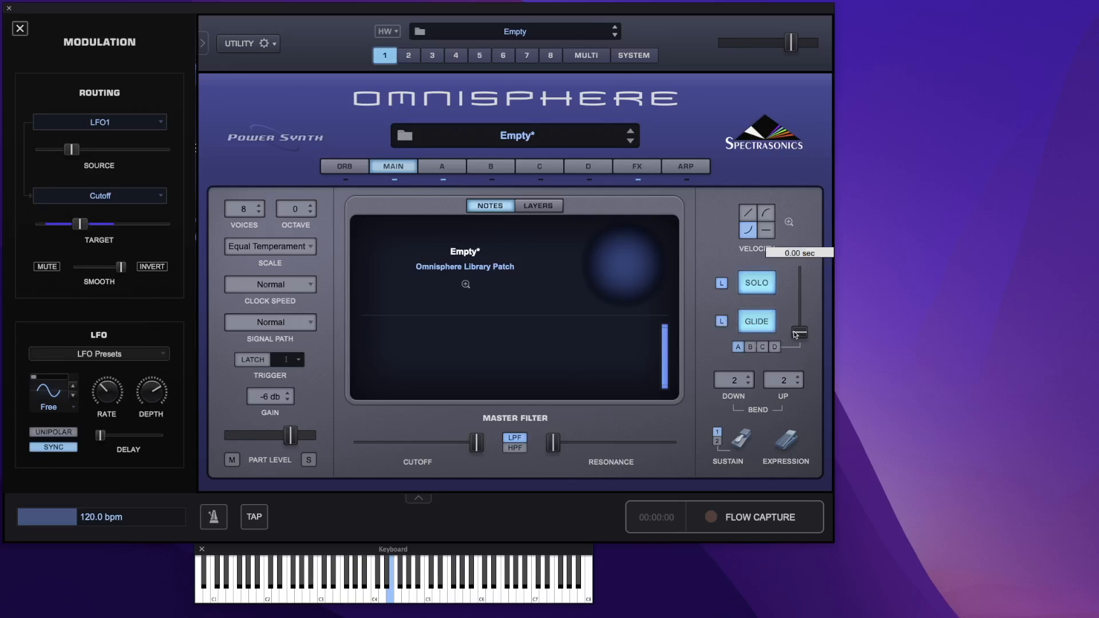
drag(794, 333, 799, 326)
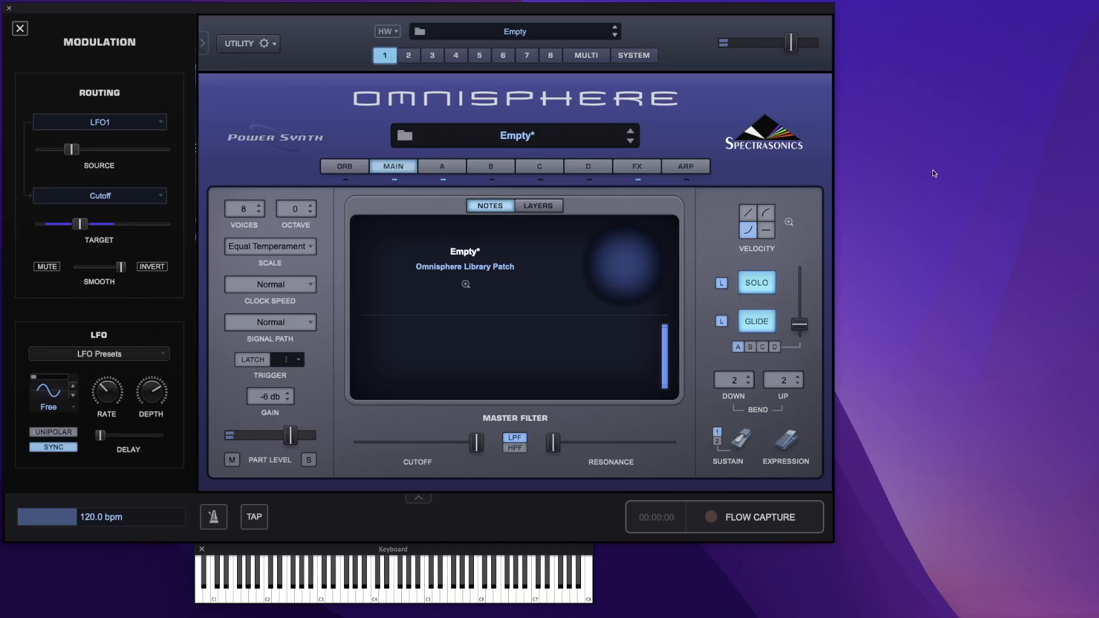
Bypass Sky Verb, Imager and BPM Delay X3 in the aux effects rack.
click(449, 167)
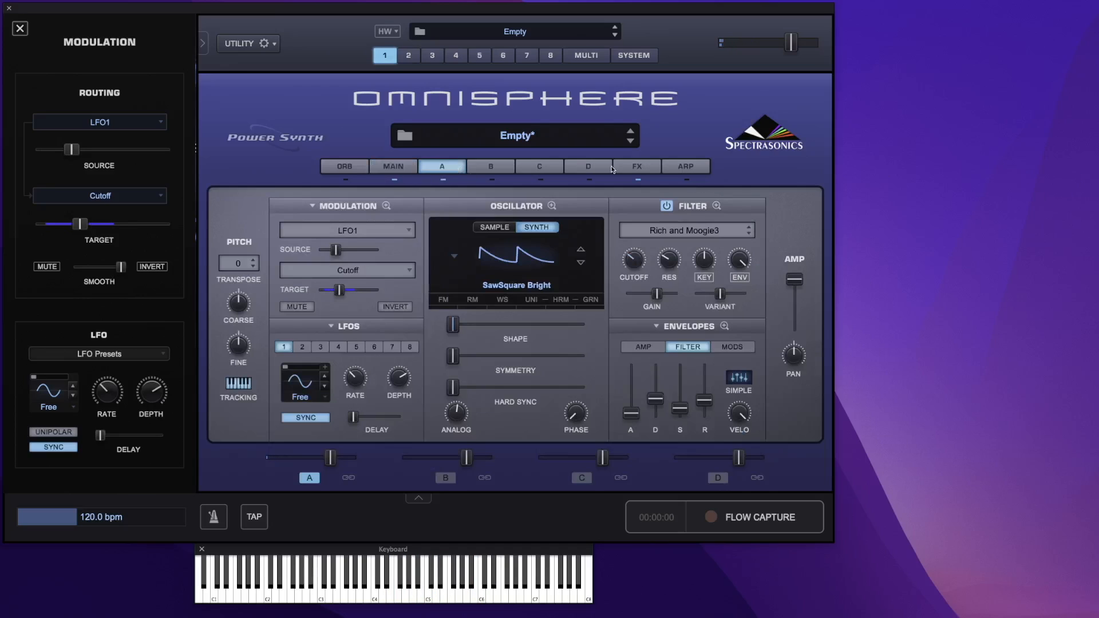
click(645, 169)
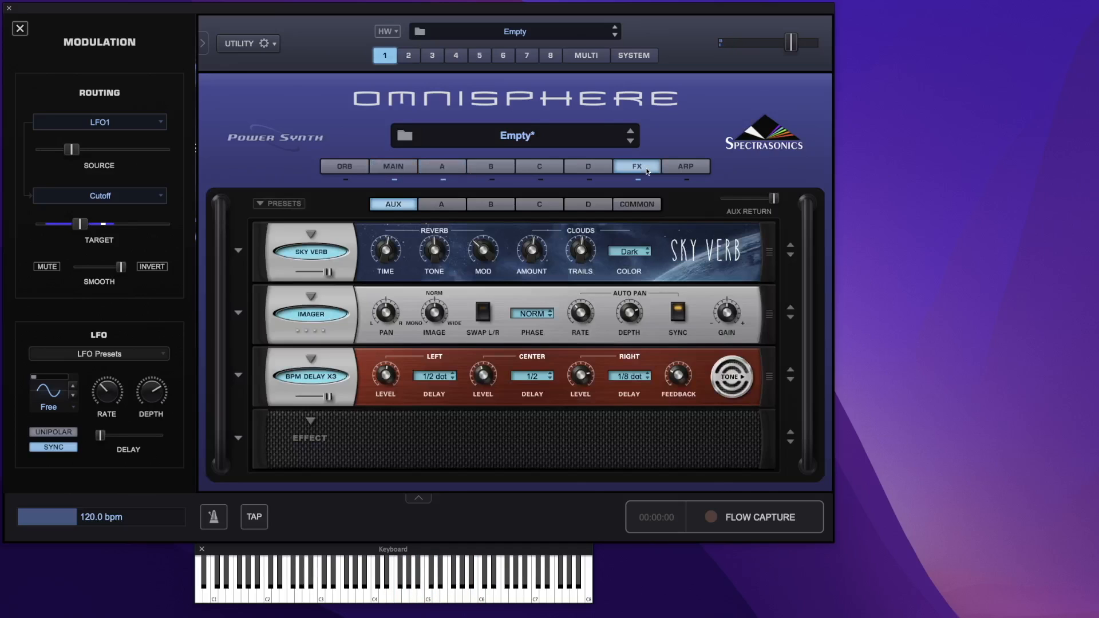
click(323, 252)
click(317, 317)
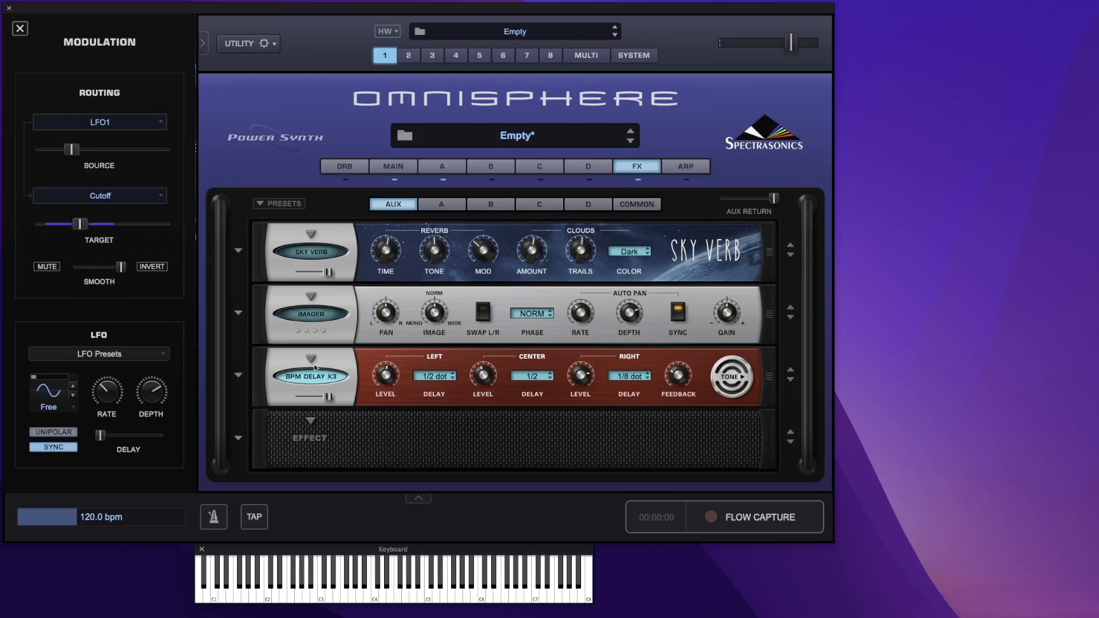
click(315, 376)
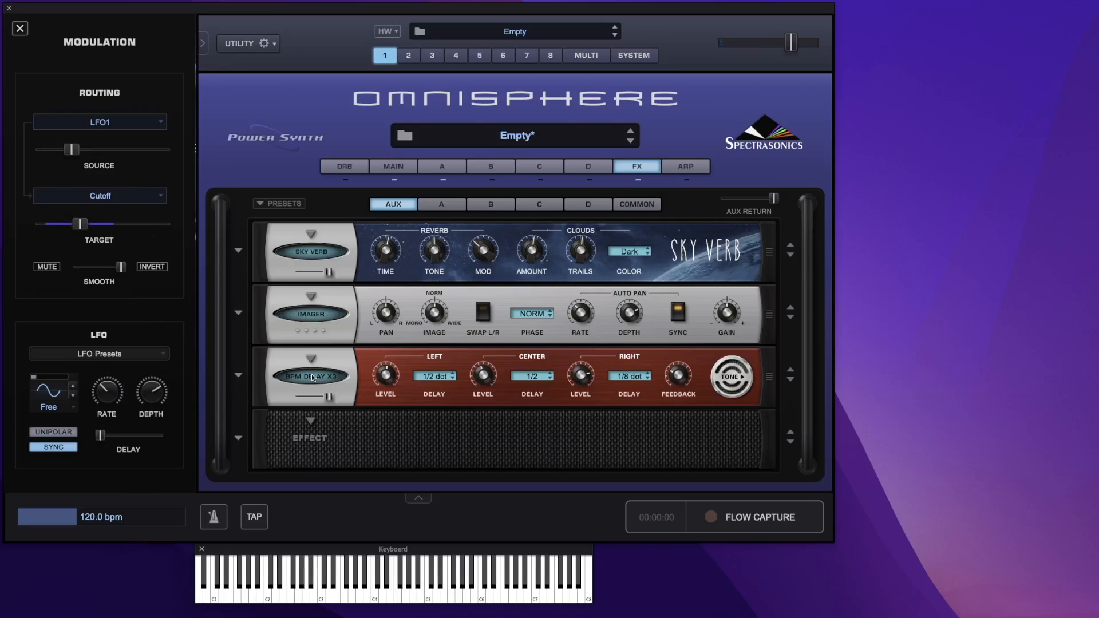
Re-enable Sky Verb, Imager and BPM Delay X3 in the aux rack and lower the delay's mix to about 46%.
click(452, 205)
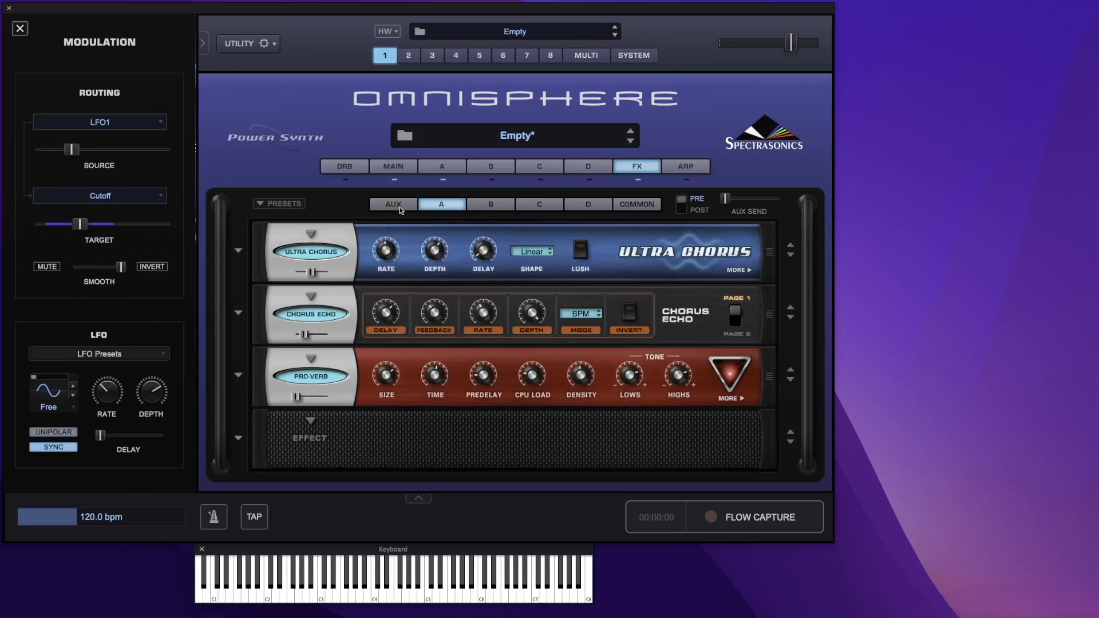
click(400, 206)
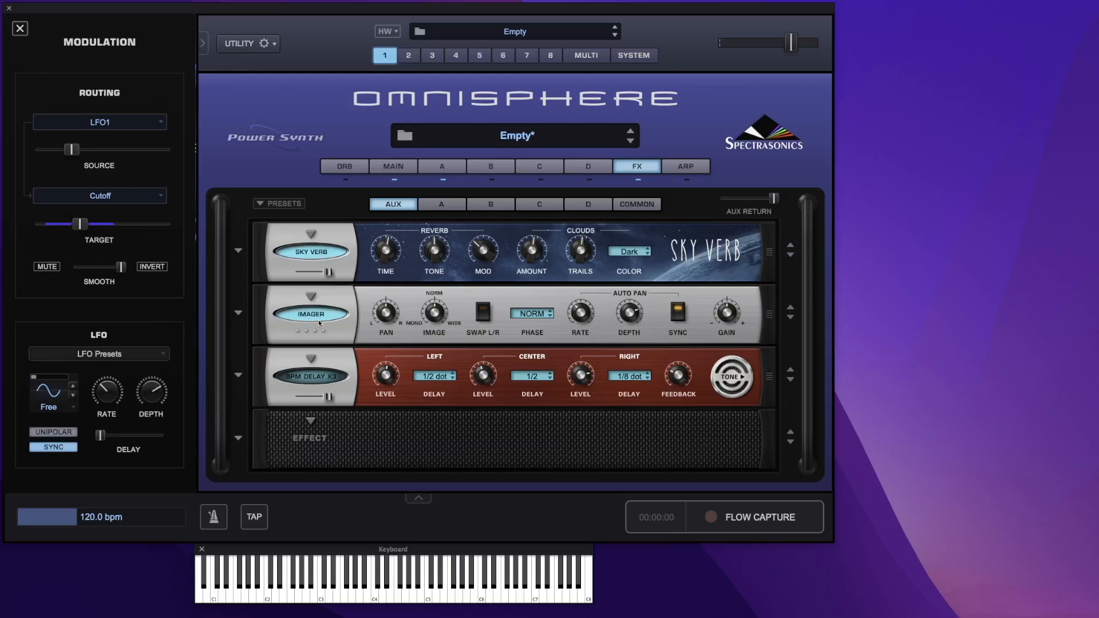
click(322, 377)
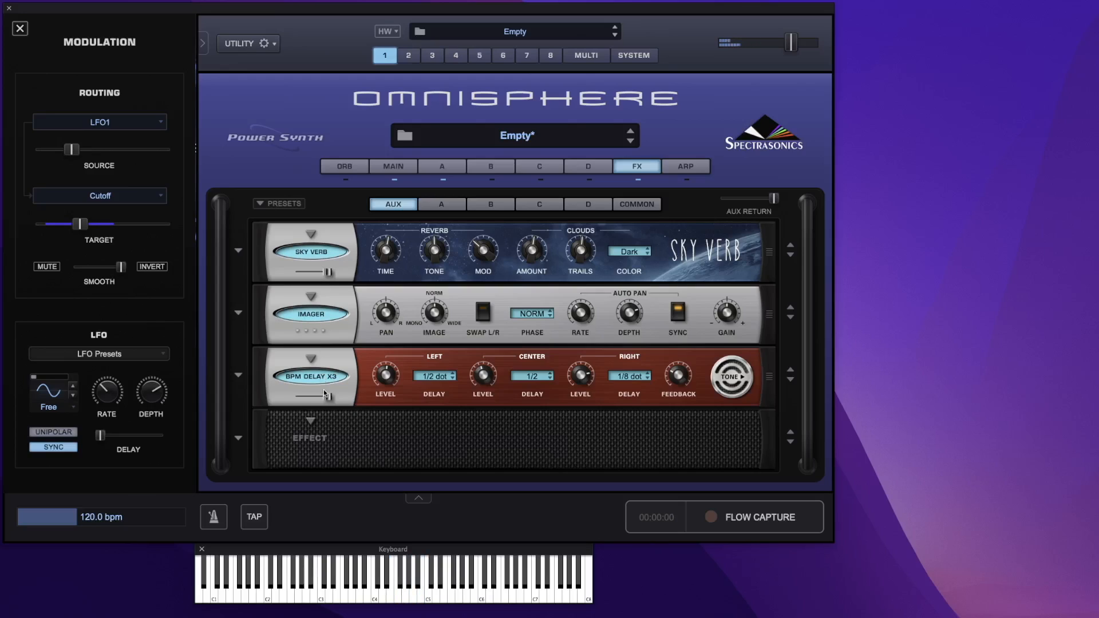
drag(326, 397, 308, 400)
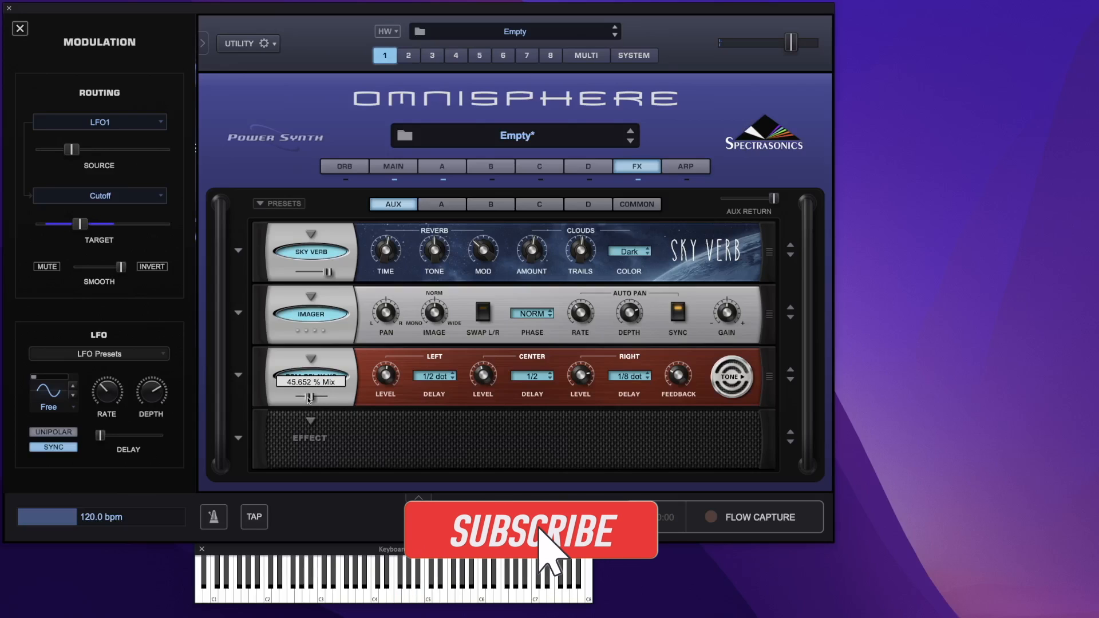